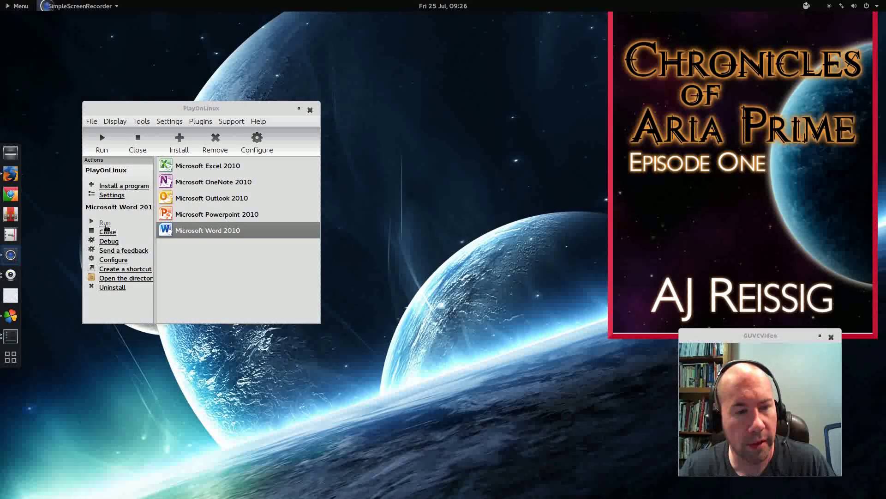
Launch Microsoft Word 2010, cancel the activation wizard, and close Word
click(105, 223)
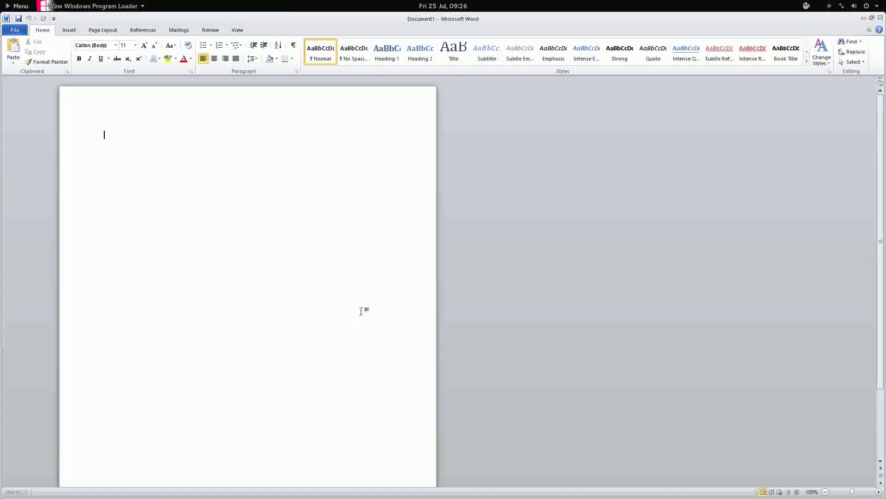
click(536, 346)
click(880, 18)
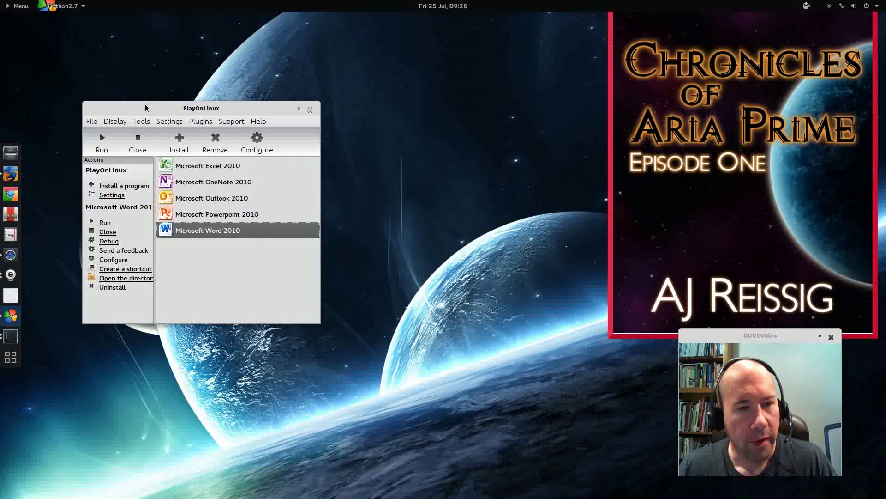
Move the PlayOnLinux window right and open Configure for the Office2010 virtual drive
drag(145, 108, 237, 112)
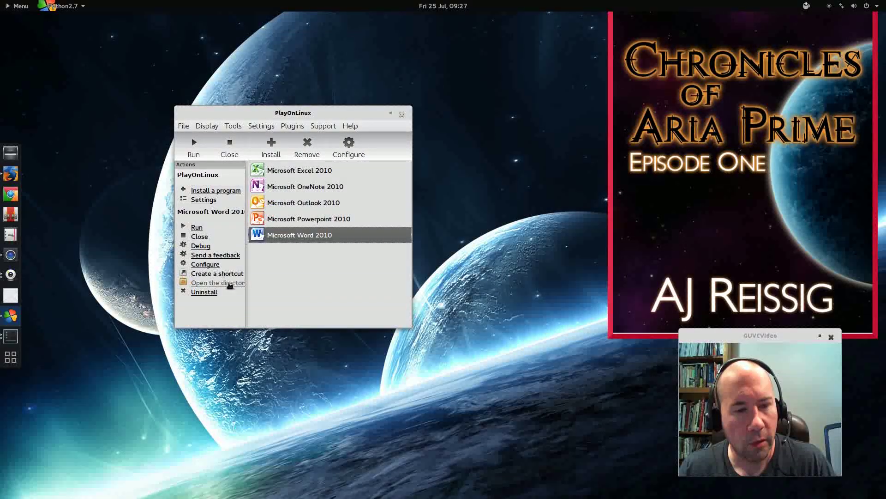
click(214, 268)
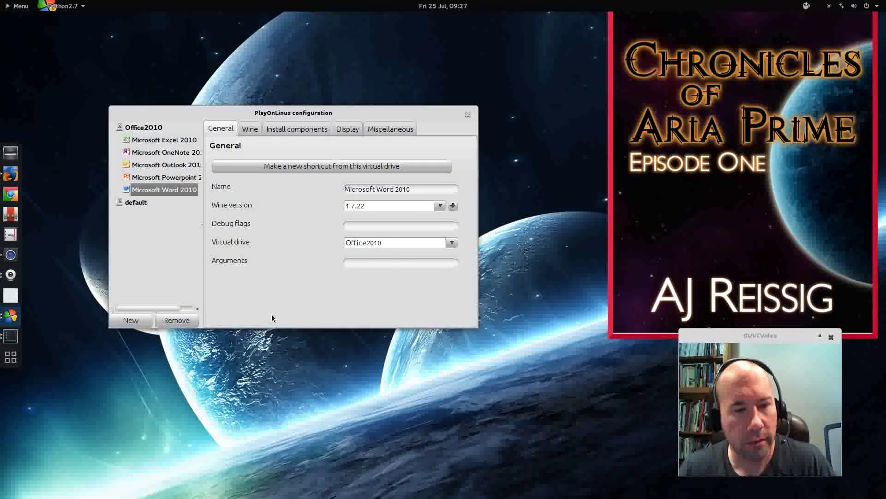
click(133, 128)
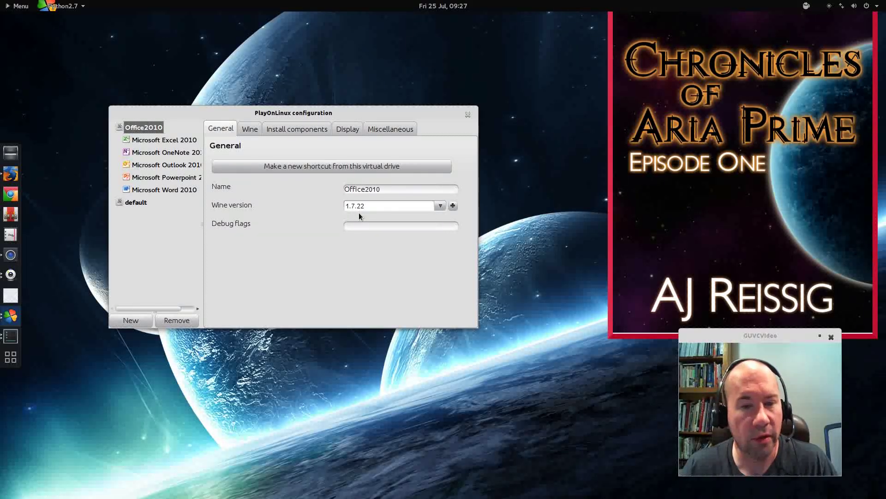
Install Microsoft Core Fonts from the Office2010 drive's Install components list
click(281, 131)
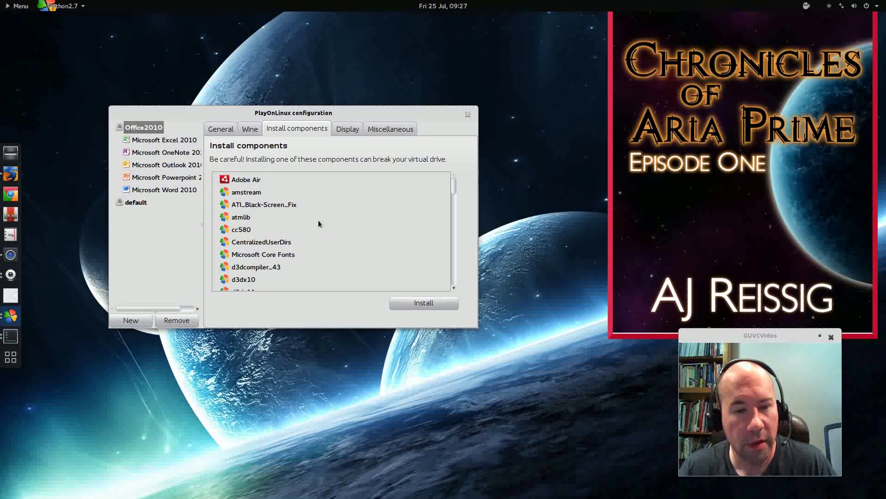
click(241, 257)
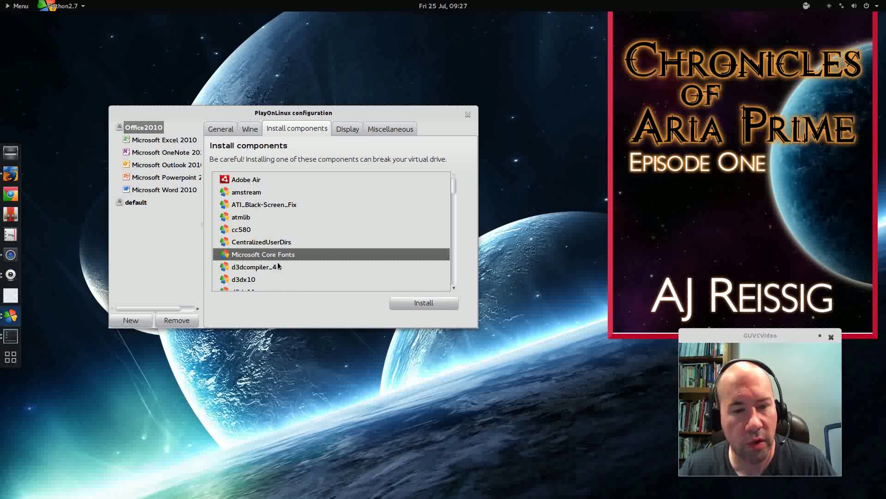
click(396, 305)
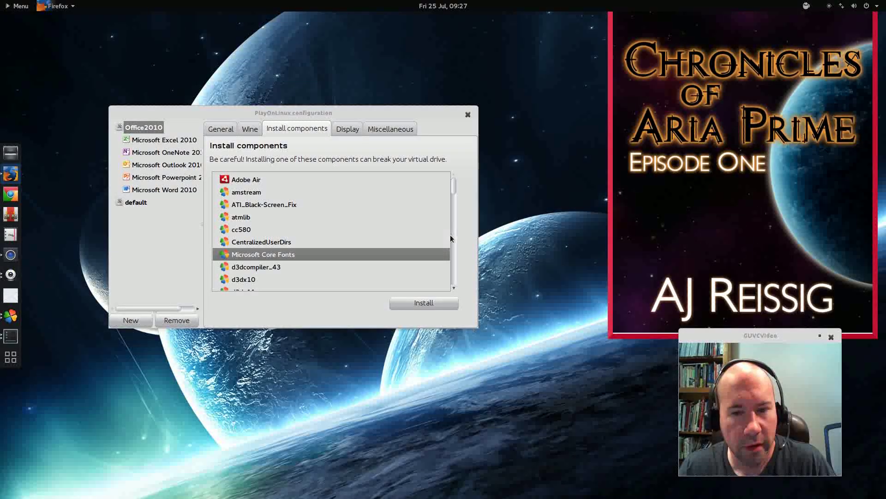
drag(453, 187, 456, 206)
Install the DisableCrashDialog component
click(270, 252)
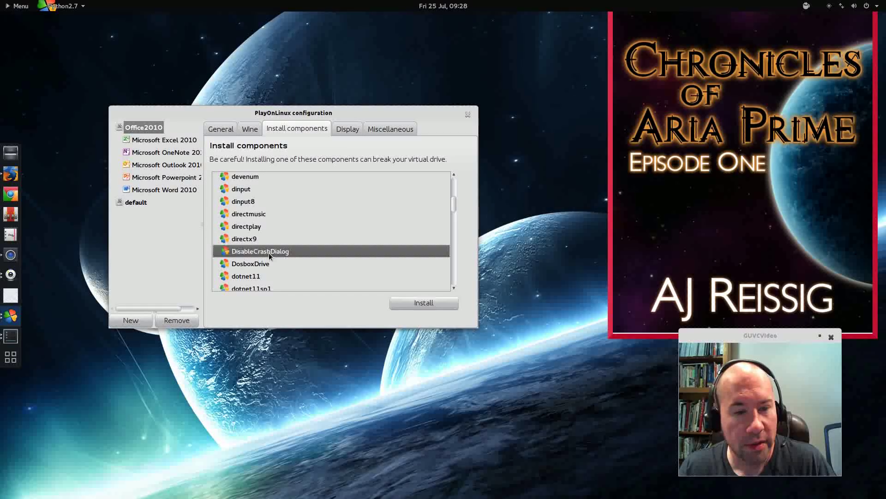
click(428, 305)
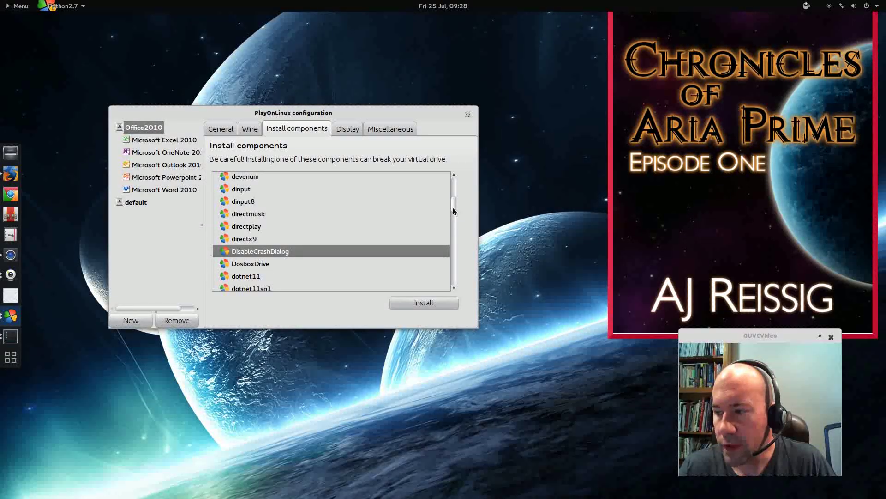
drag(453, 209, 456, 227)
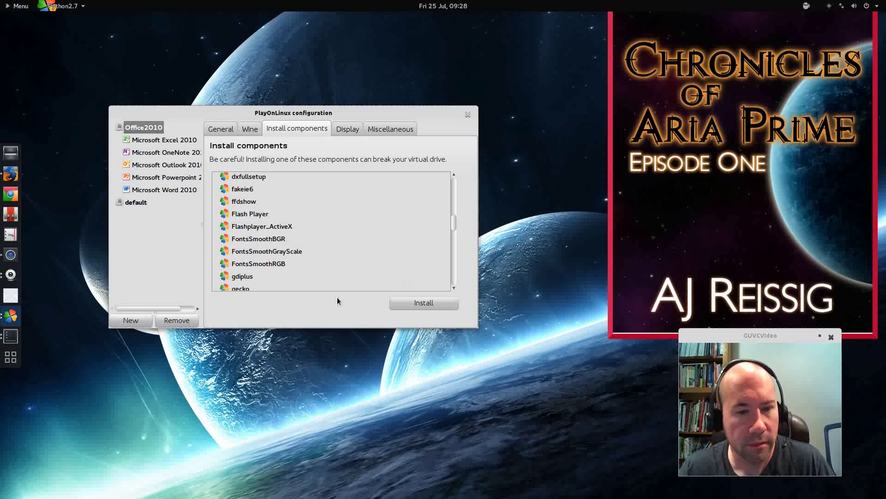
Install FontsSmoothRGB, then scroll down and select LunaTheme in the components list
click(282, 267)
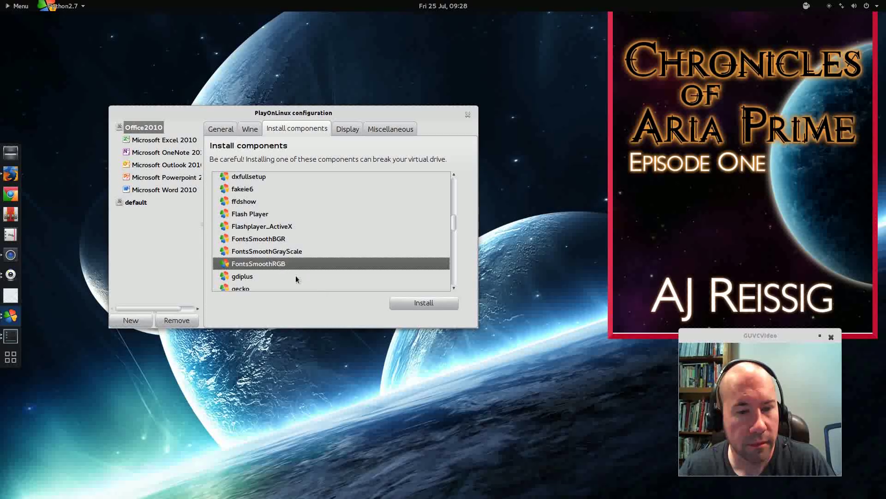
click(432, 314)
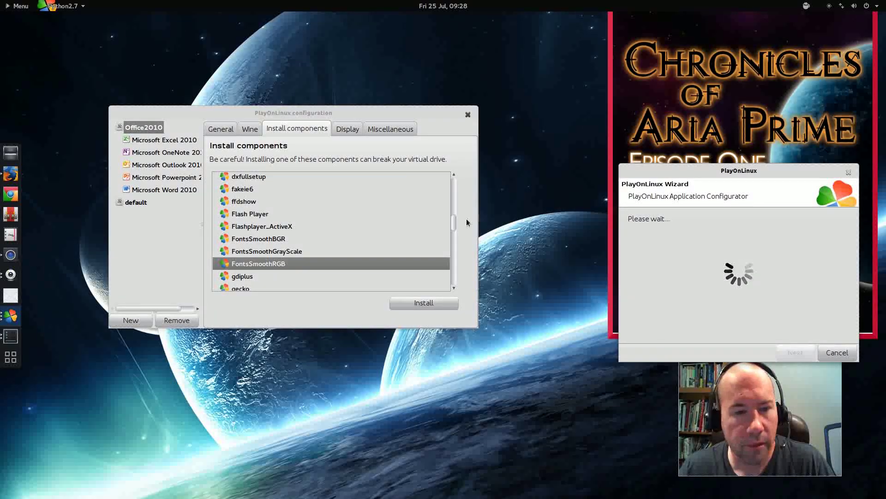
scroll(457, 226, down, 2)
scroll(460, 231, down, 4)
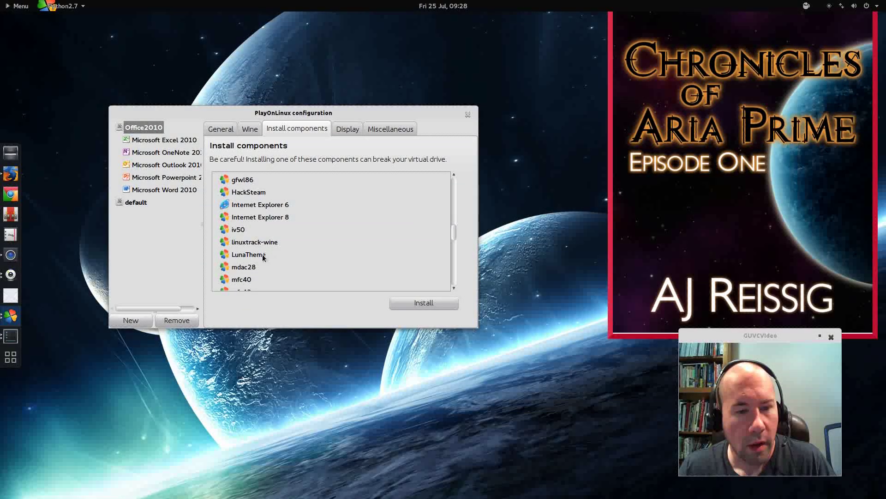
click(260, 257)
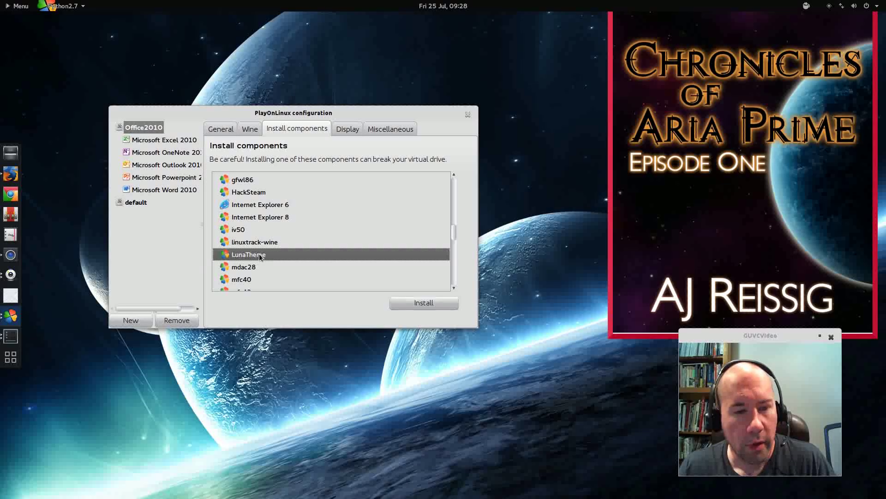
Install LunaTheme, then install tahoma through its 316.4 MB Windows XP SP3 download
click(417, 304)
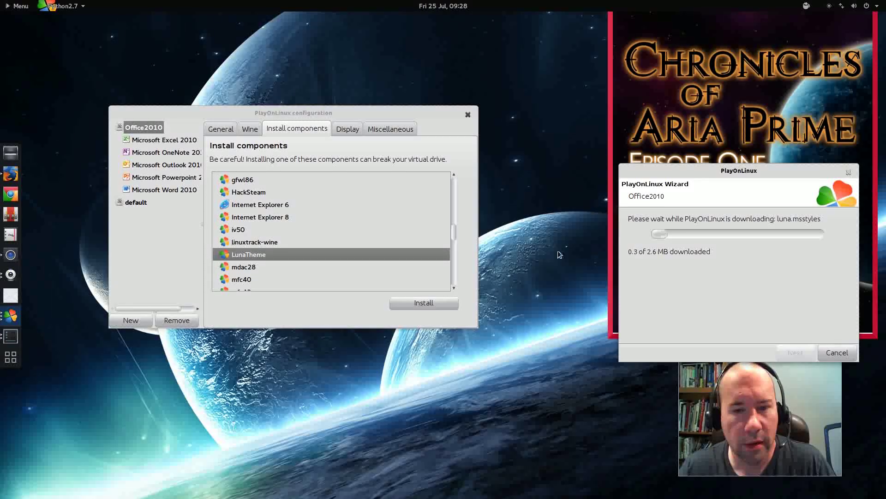
drag(455, 234, 311, 295)
click(246, 233)
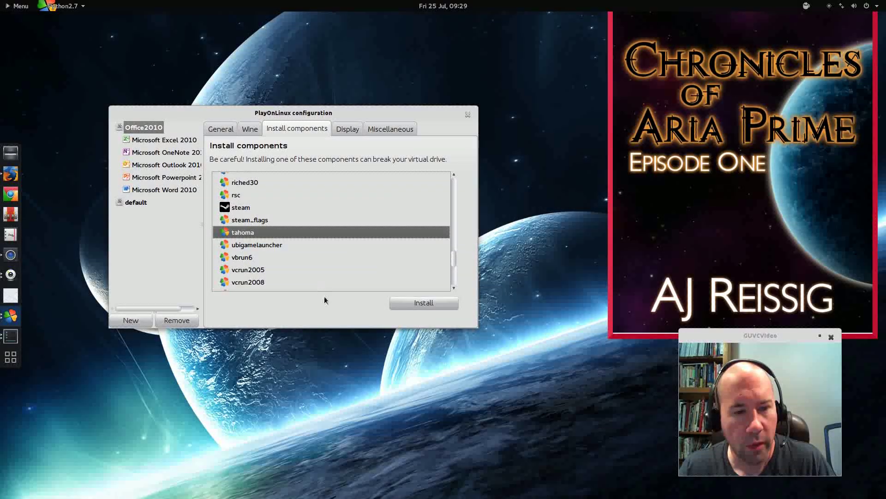
click(428, 303)
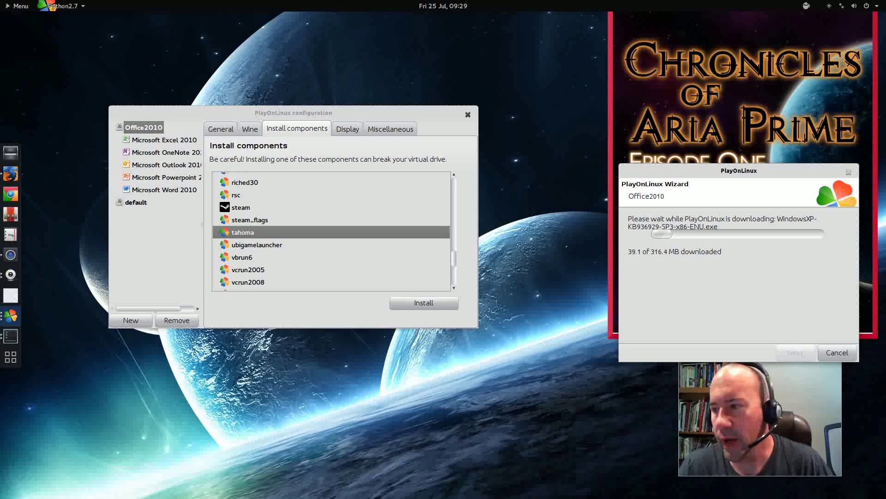
key(ctrl+alt+Down)
key(Escape)
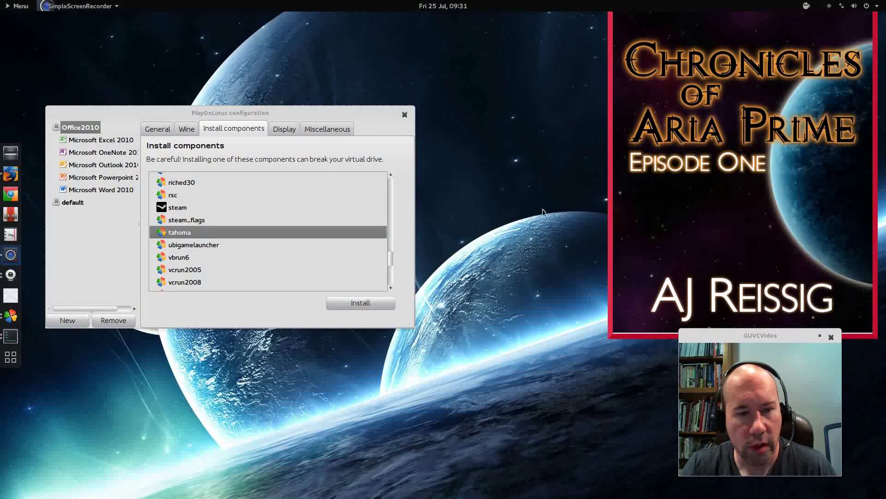
Run Windows reboot from the Wine tab, then return to the General settings
click(182, 128)
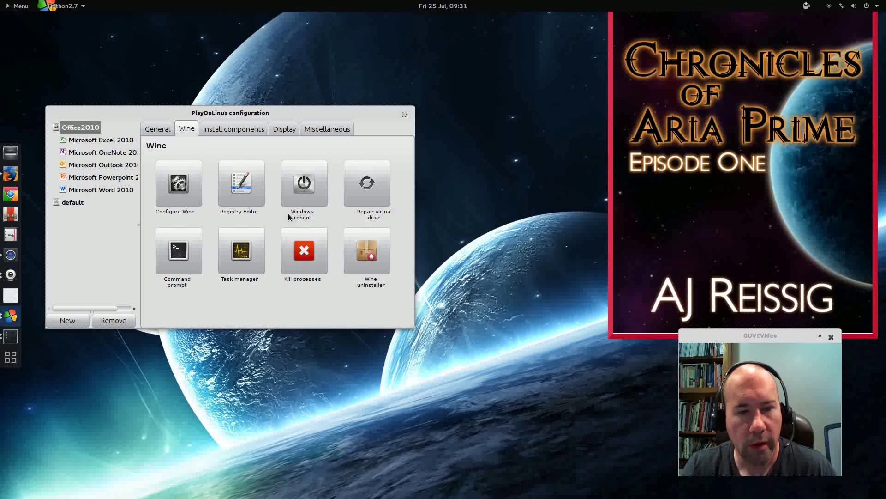
click(303, 185)
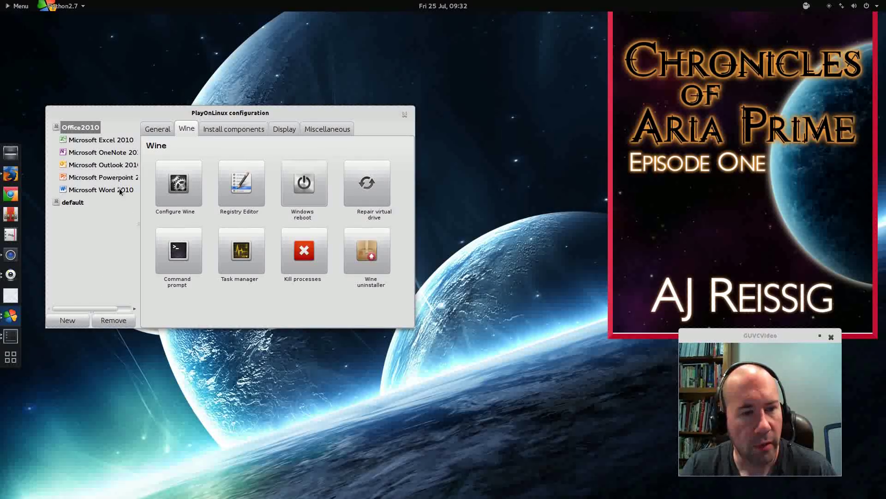
click(149, 134)
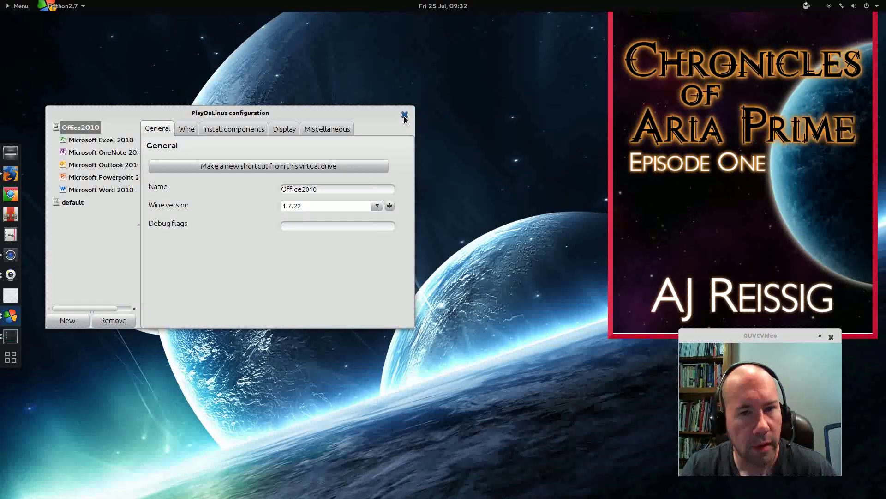
Close the configuration window and quit PlayOnLinux, confirming with Yes
click(404, 115)
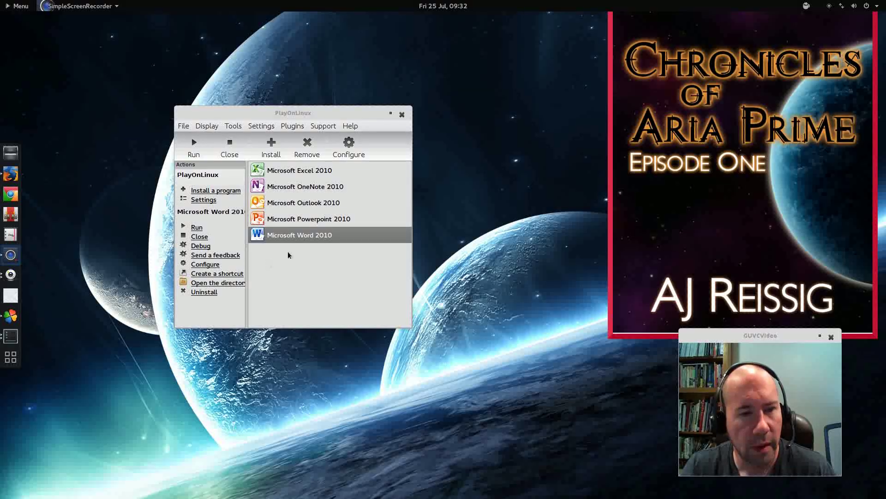
click(401, 115)
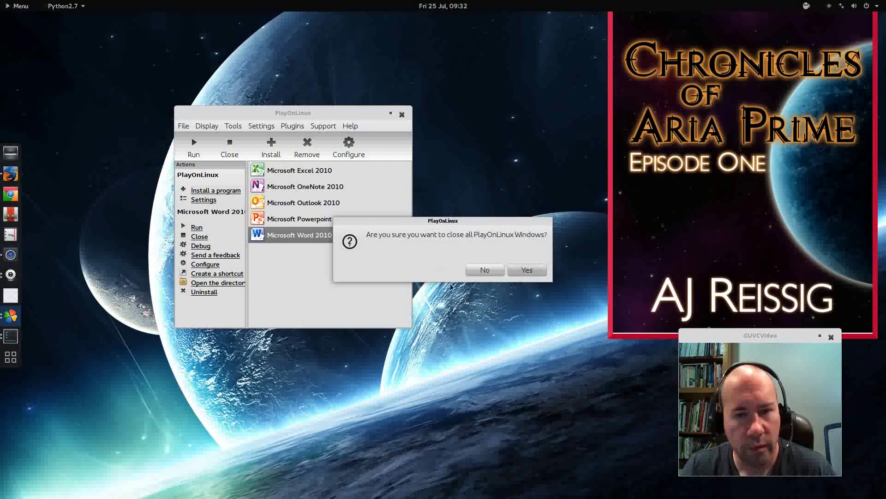
click(526, 271)
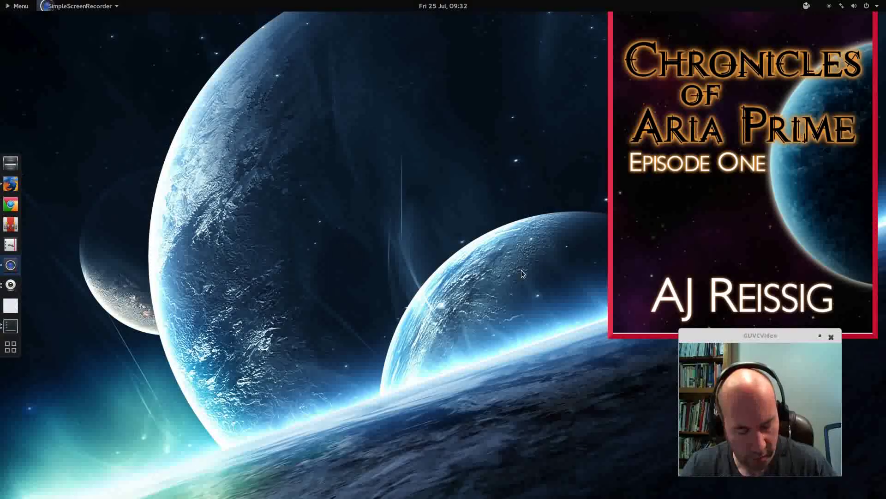
Relaunch PlayOnLinux by searching 'play' in Activities
key(super)
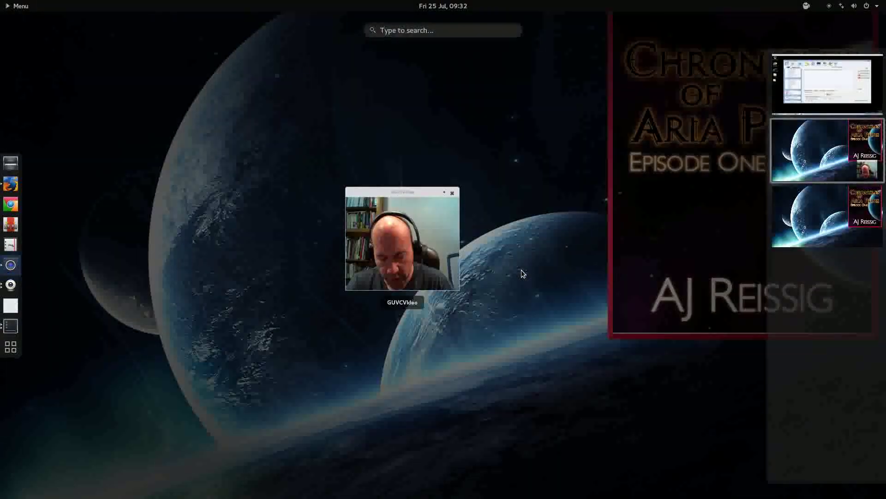
text(play)
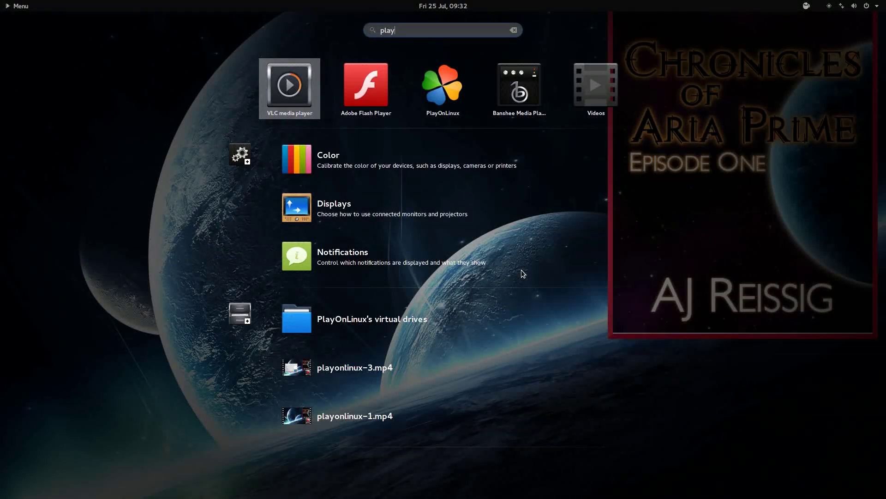
click(444, 92)
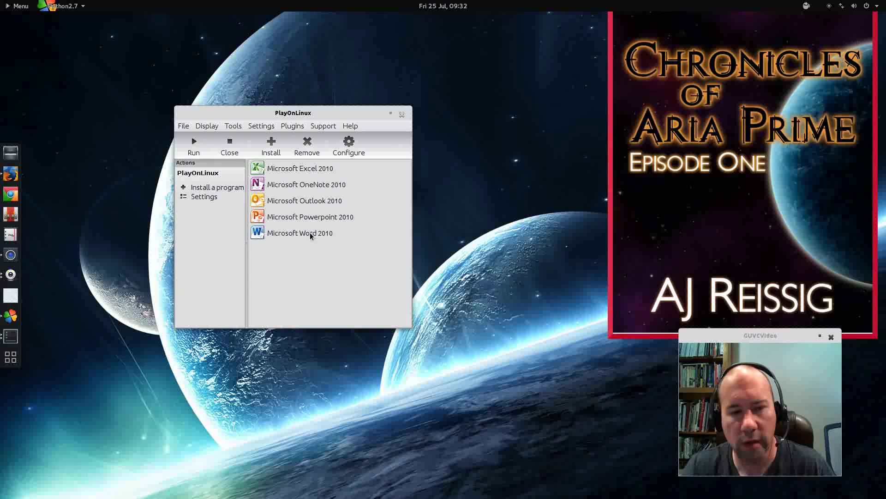
Start Word 2010, cancel activation, browse the Insert through View ribbon tabs, then close Document2
click(311, 235)
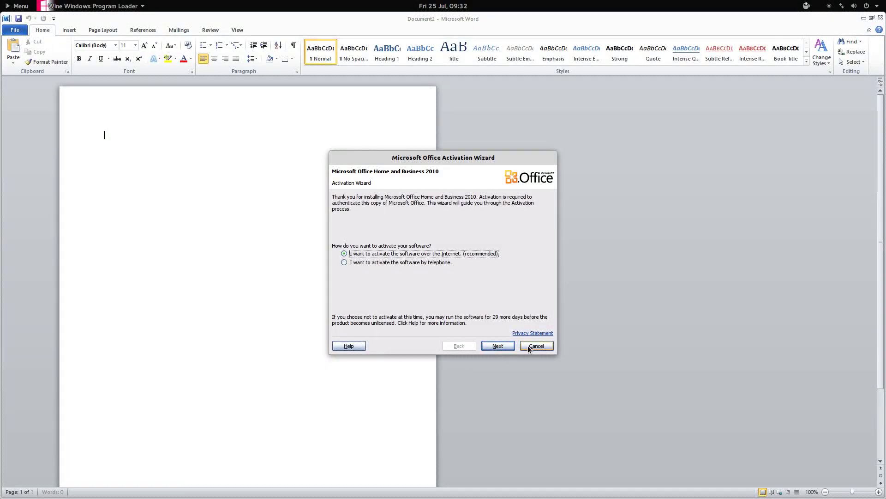
click(529, 347)
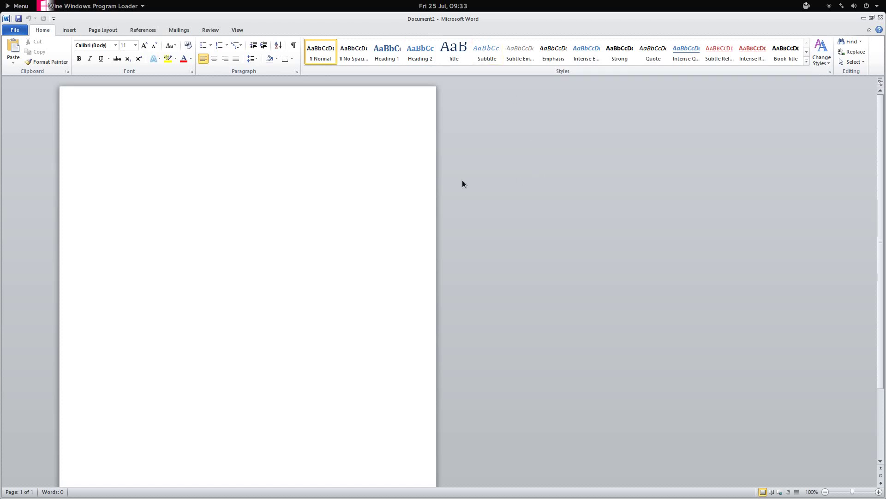
click(68, 31)
click(105, 28)
click(142, 30)
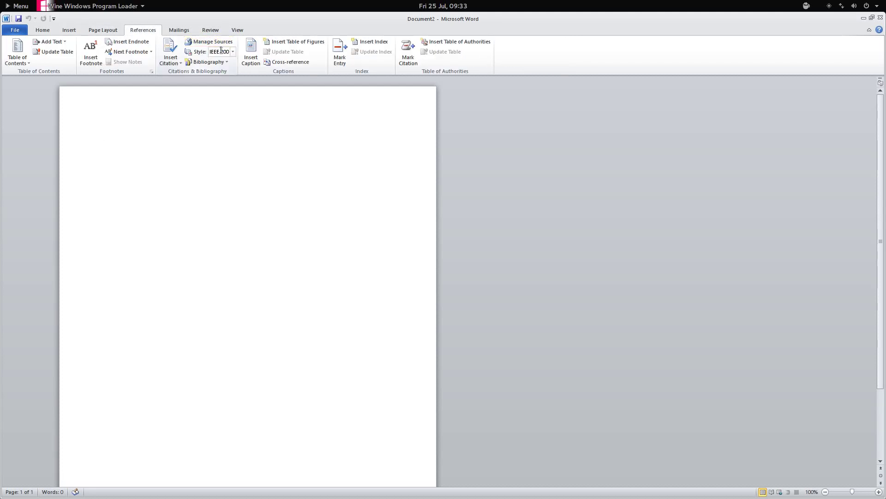
click(177, 30)
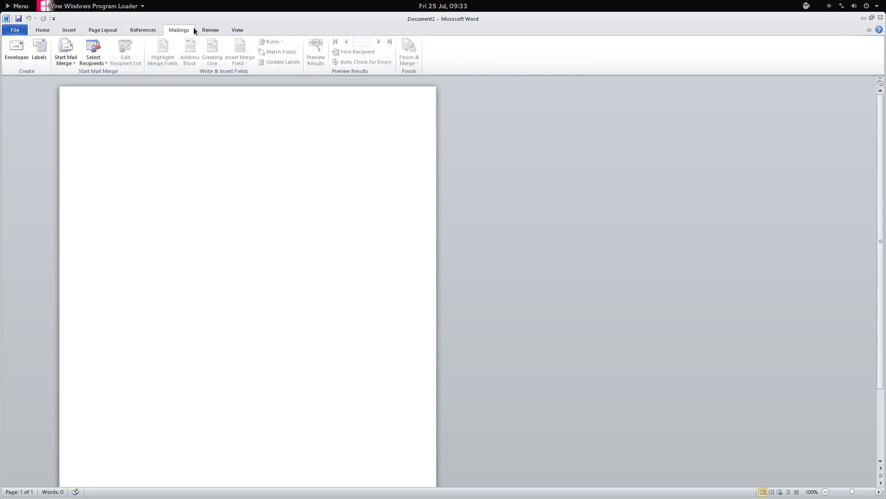
click(201, 28)
click(231, 29)
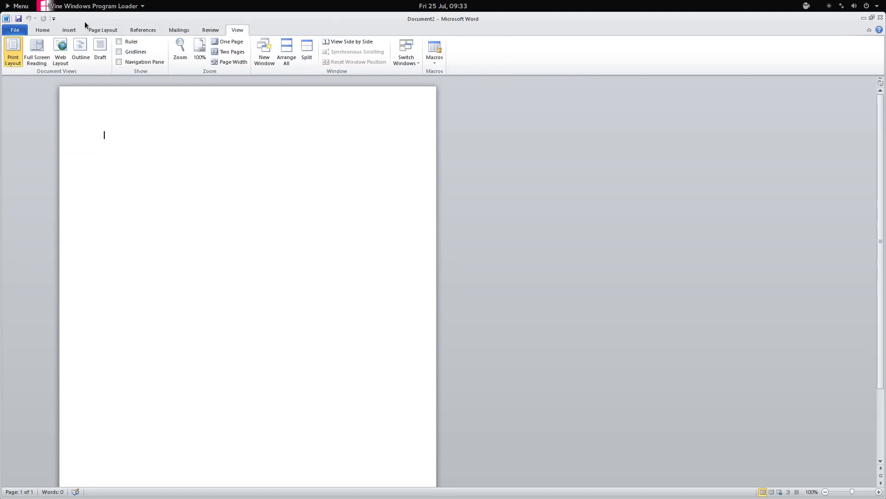
click(42, 30)
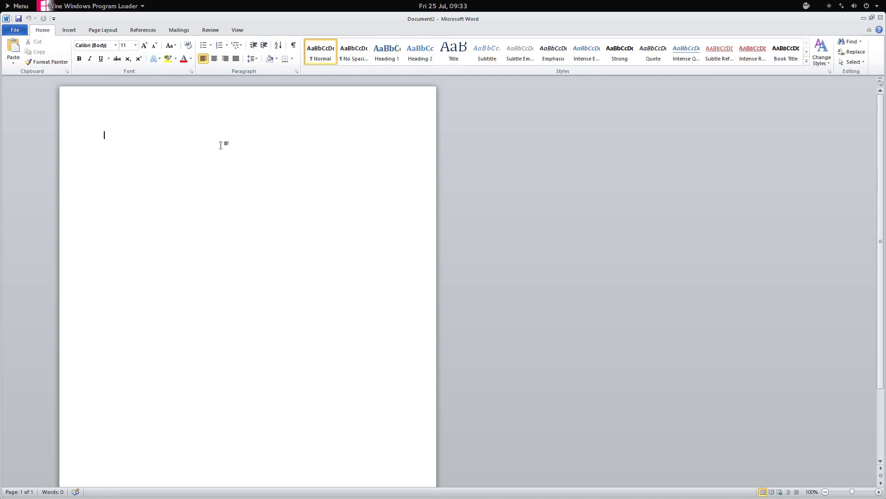
click(880, 18)
Close the remaining Word document and the PlayOnLinux configuration window
click(880, 18)
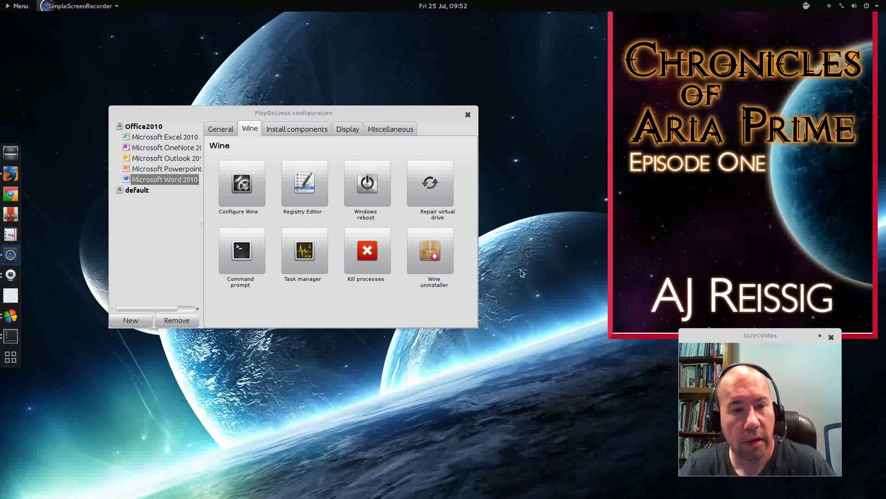
click(150, 129)
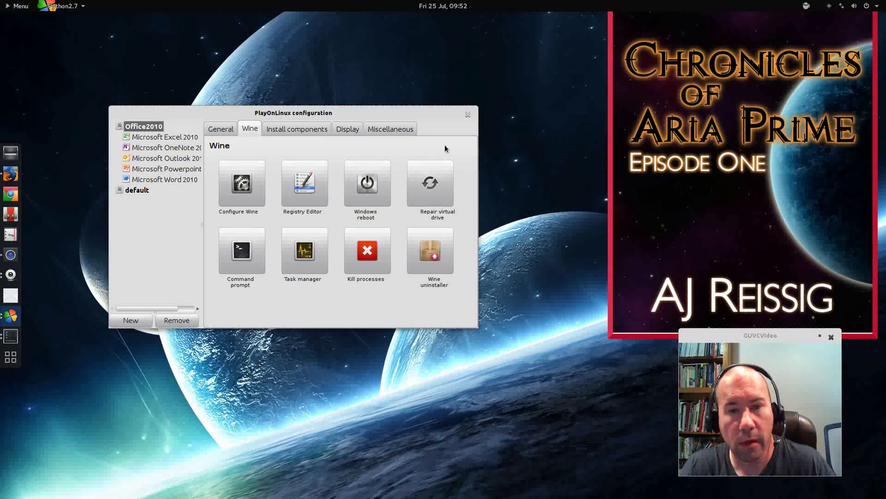
click(467, 114)
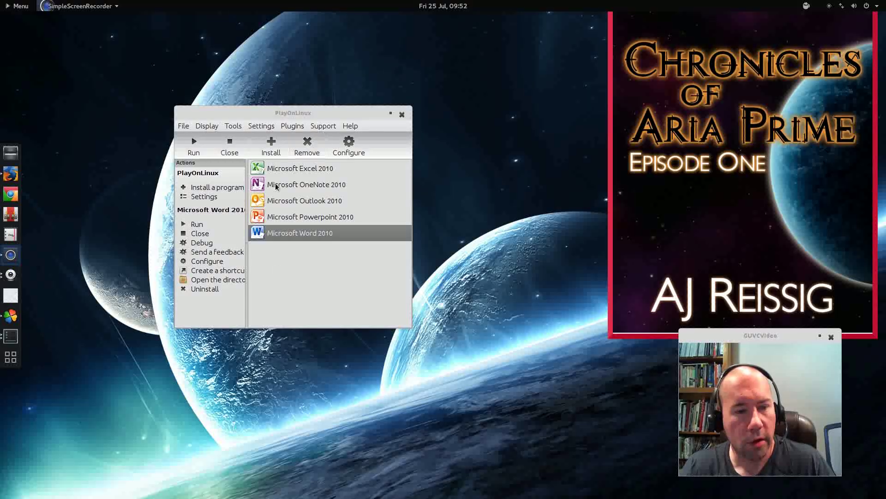
Open Word 2010's configuration and launch Configure Wine from the Wine tab
click(206, 261)
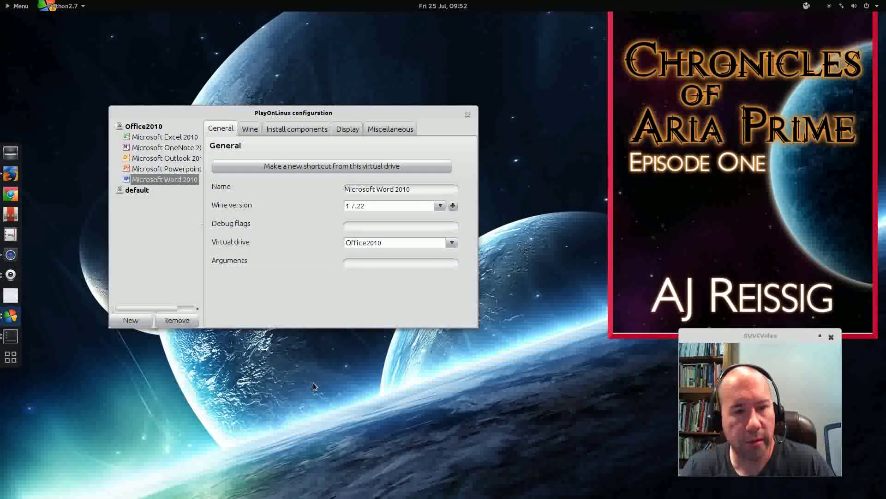
click(249, 130)
click(245, 203)
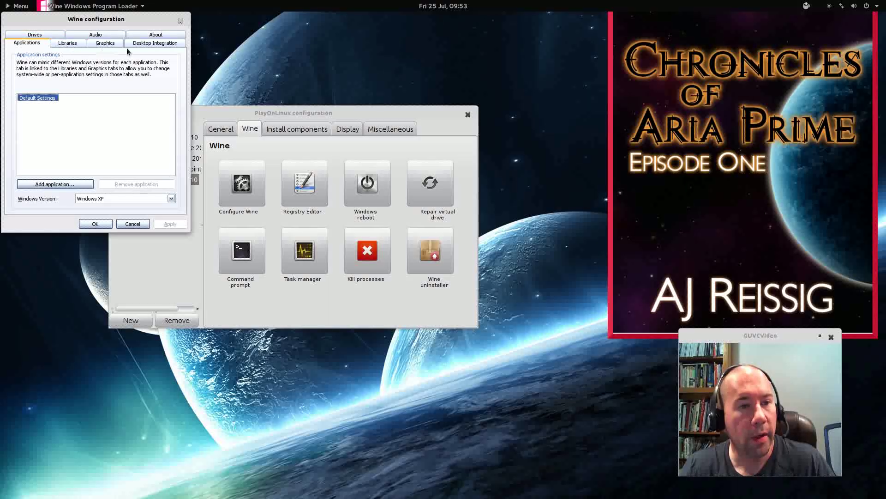
In Desktop Integration, keep the Royale theme, cancel Install theme, and switch to Firefox
click(144, 43)
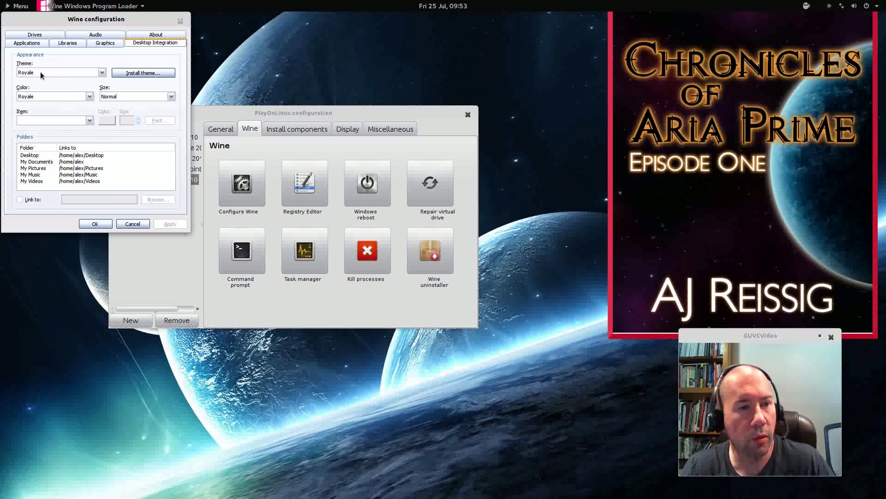
click(102, 73)
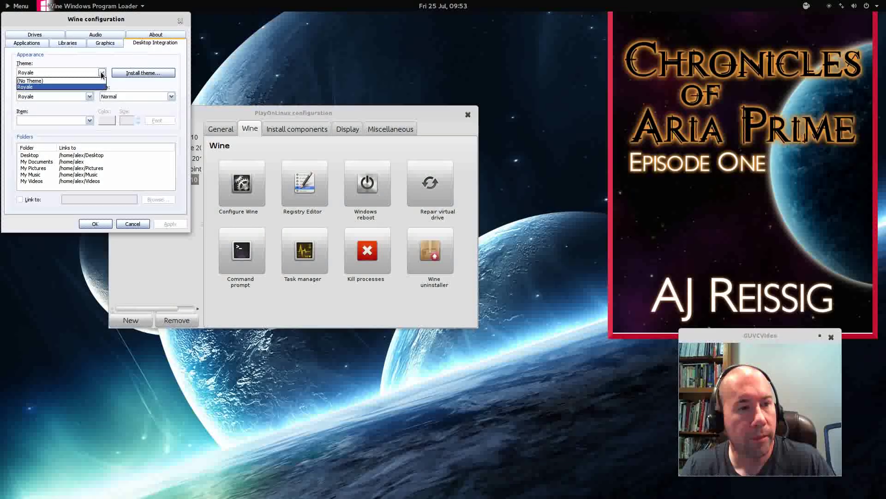
click(102, 73)
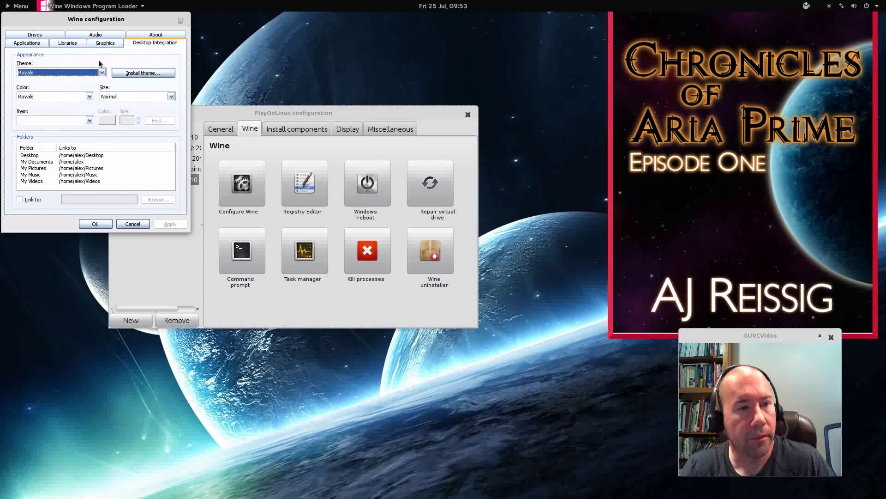
click(150, 75)
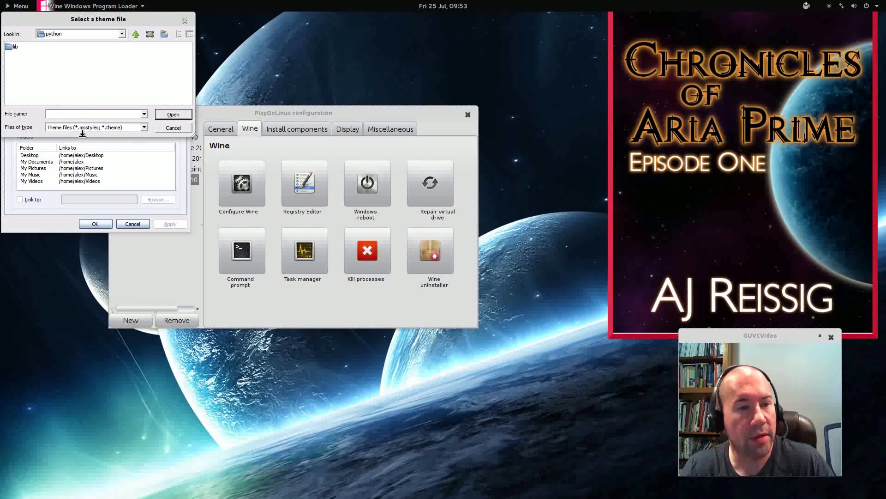
click(173, 128)
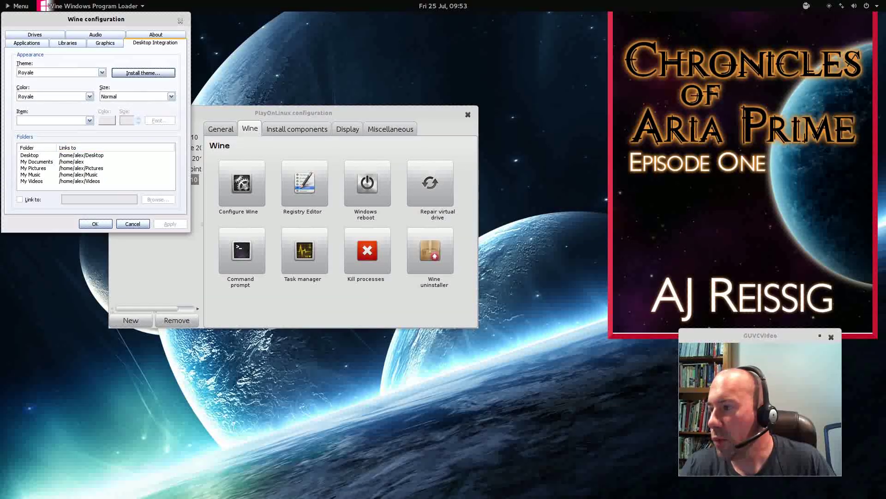
key(alt+Tab)
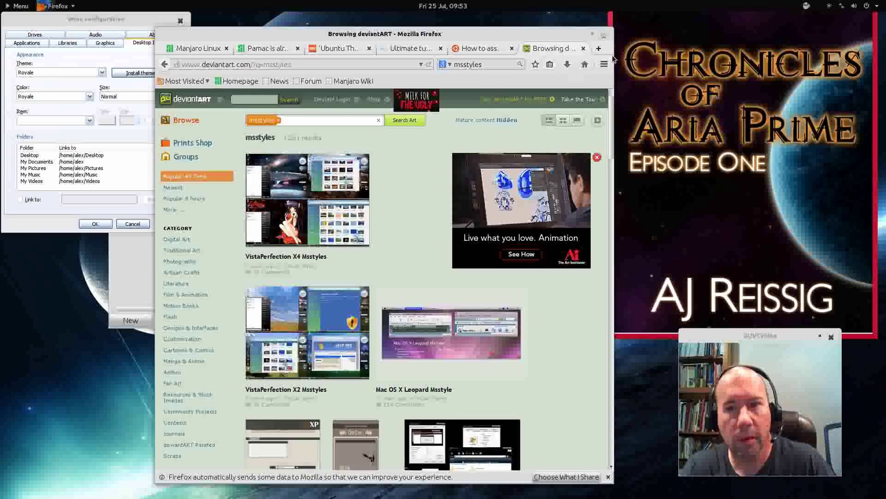
Maximize Firefox and refine the deviantART search from msstyles to 'msstyles ubuntu'
double_click(546, 37)
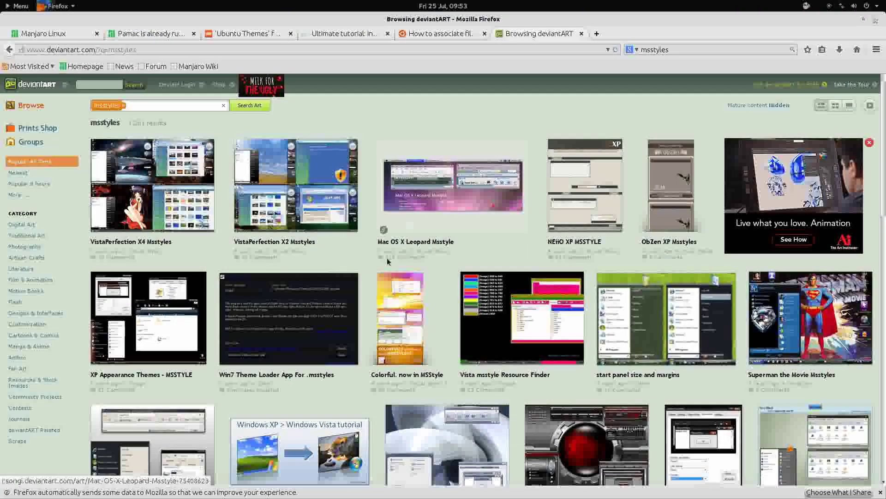
scroll(523, 385, down, 5)
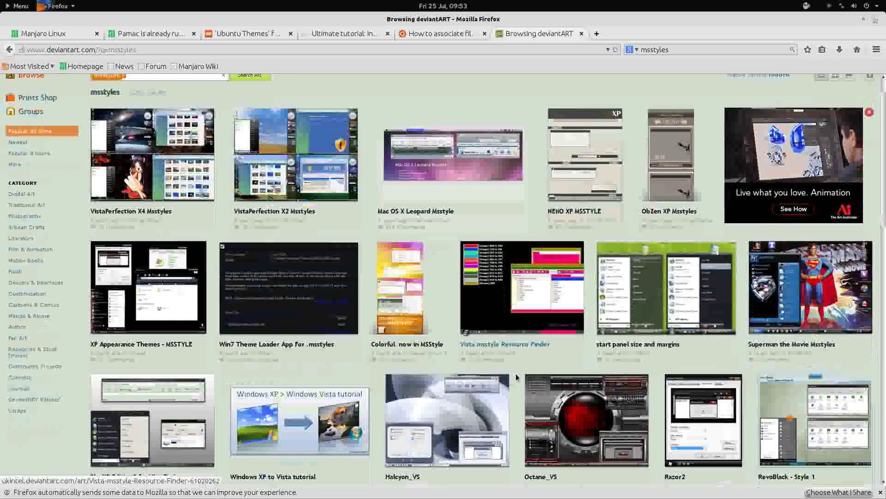
scroll(513, 385, down, 2)
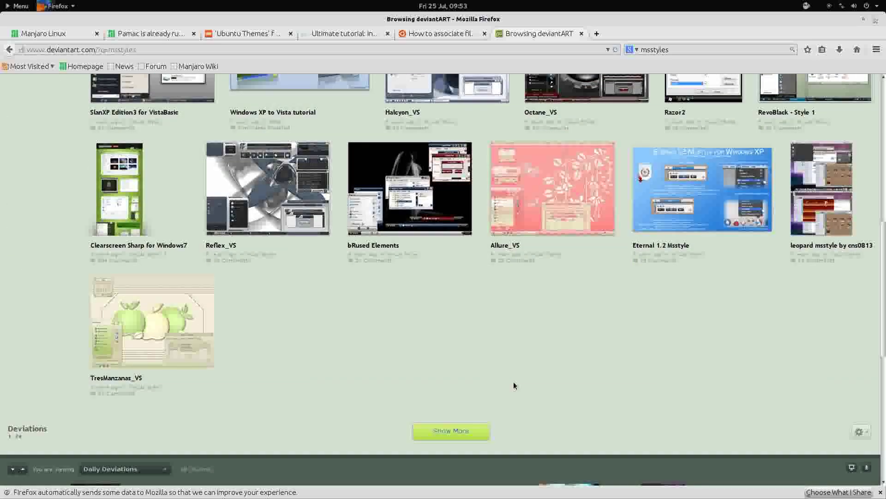
scroll(514, 385, up, 7)
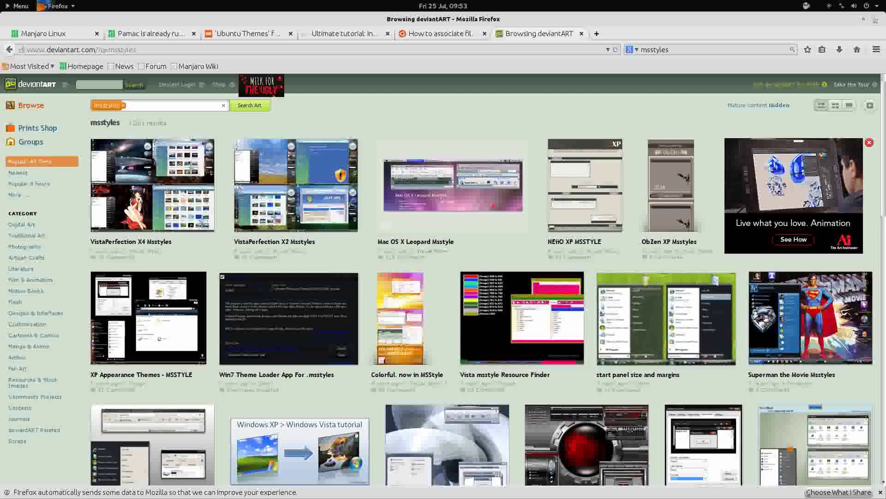
click(178, 105)
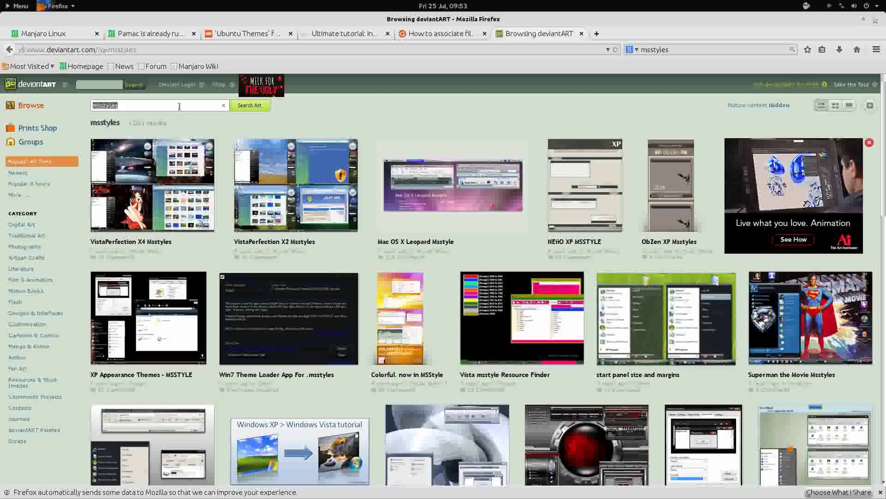
click(177, 105)
text(ubuntu)
key(Return)
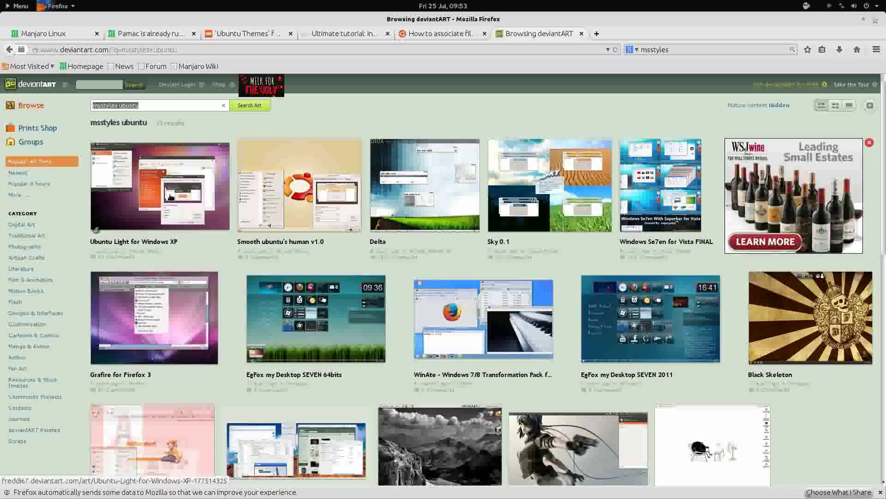
Save the 4.2 MB Ubuntu Light for Windows XP zip from DeviantArt, then minimize Firefox
click(153, 198)
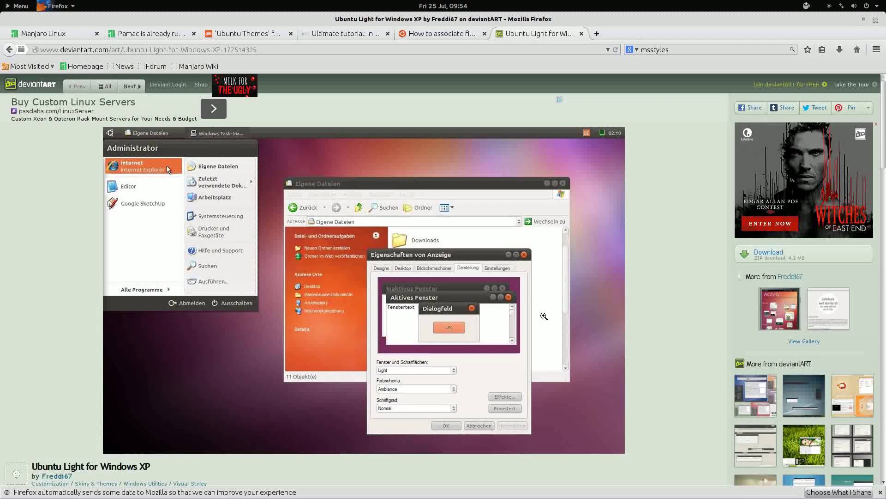
click(774, 258)
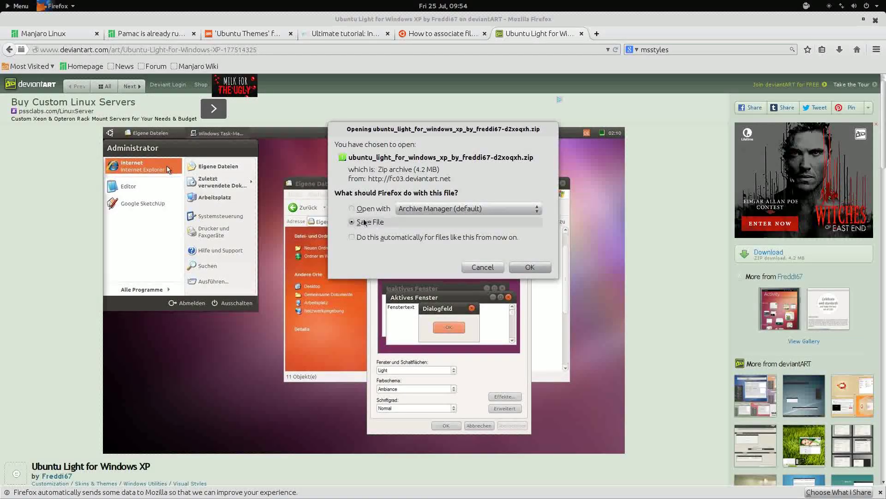
click(529, 268)
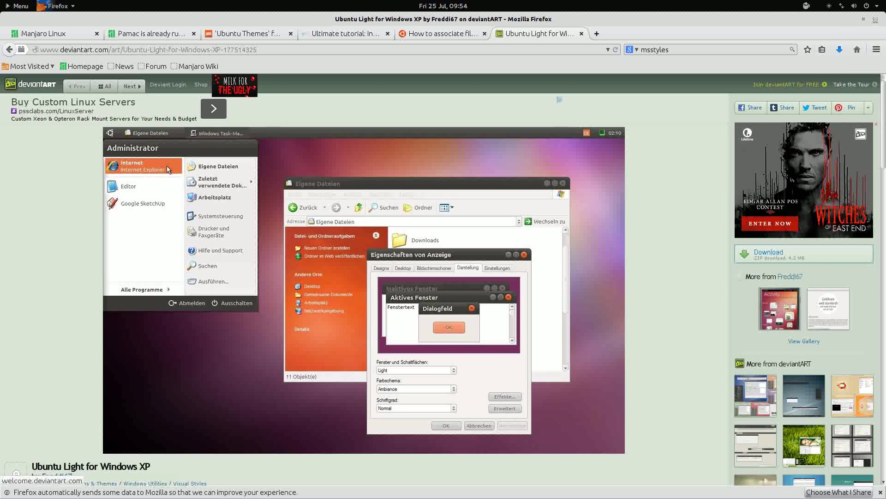
double_click(757, 26)
click(592, 33)
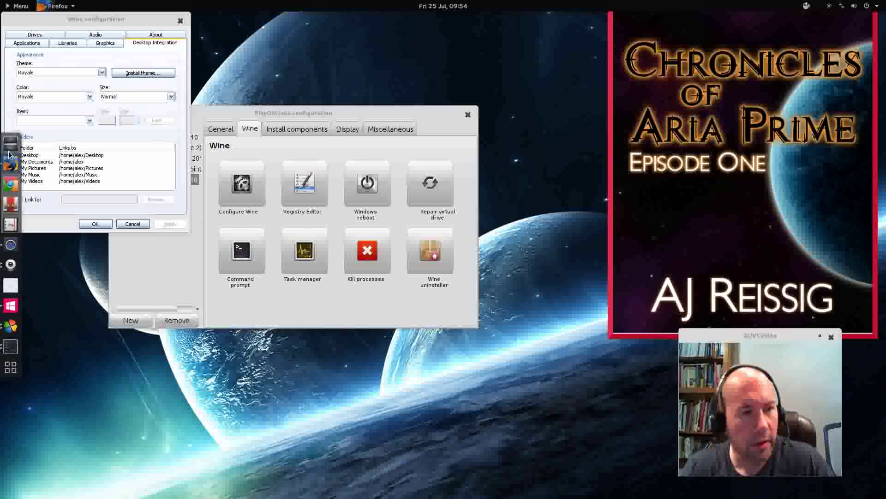
Extract the ubuntu_light zip in Downloads with Extract Here, view the new folder, then close Files
click(9, 143)
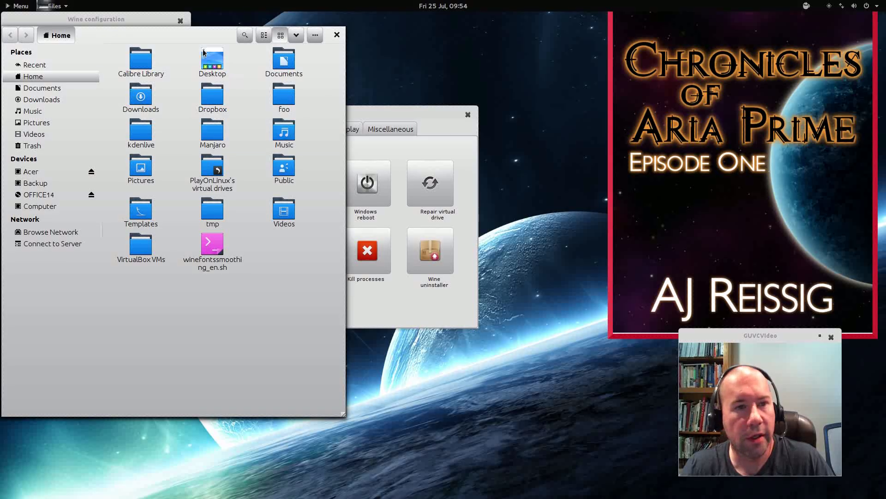
drag(199, 43, 721, 46)
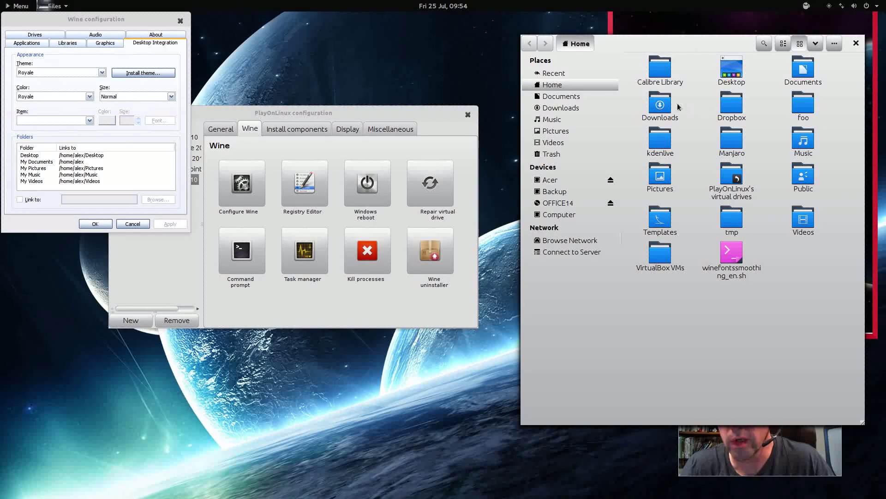
double_click(662, 108)
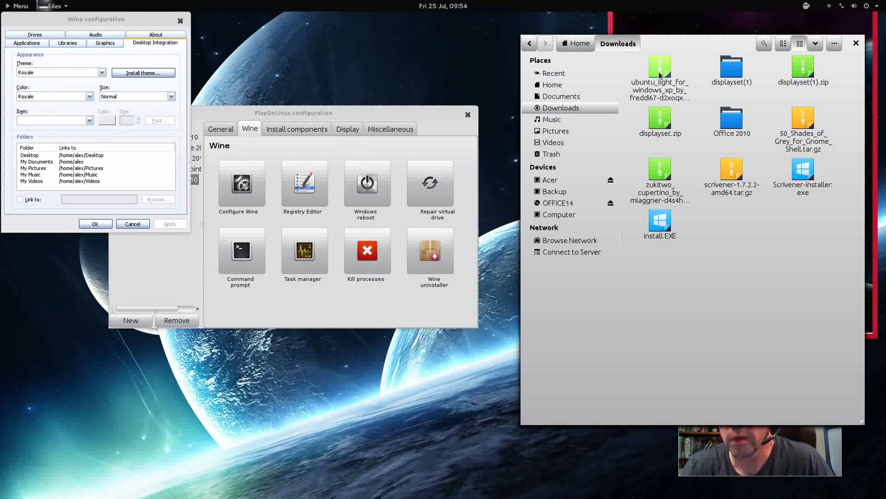
right_click(660, 74)
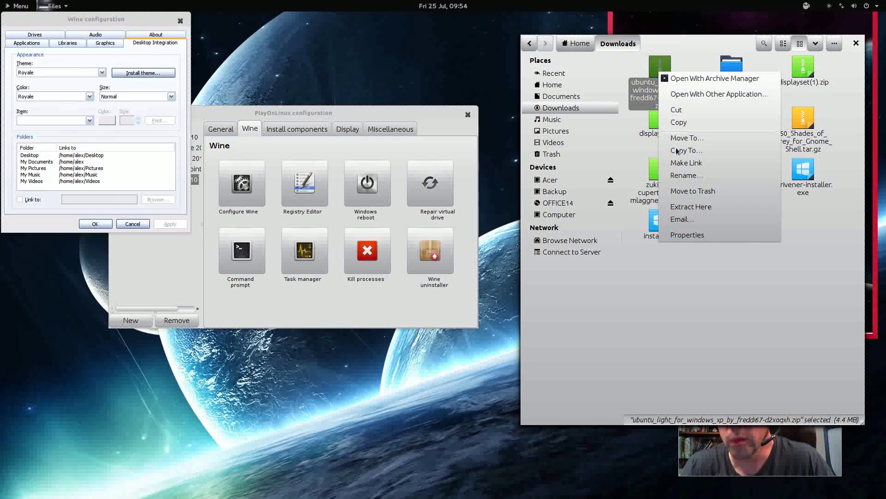
click(684, 208)
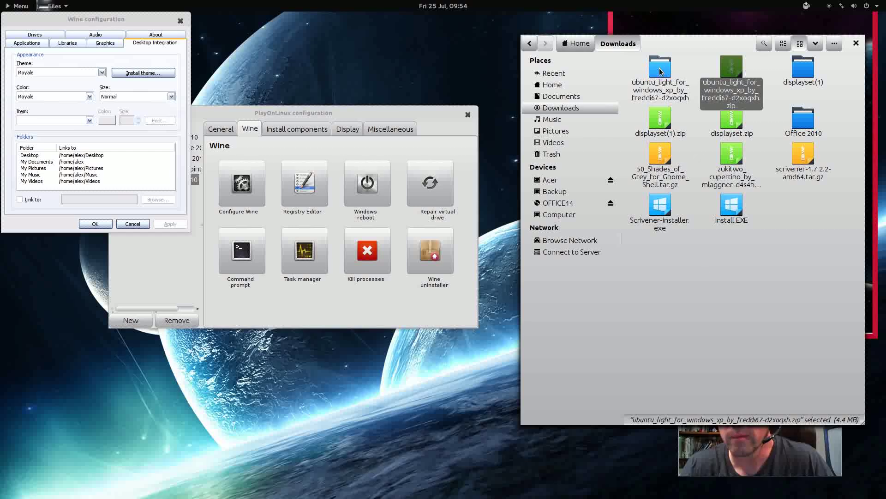
key(Return)
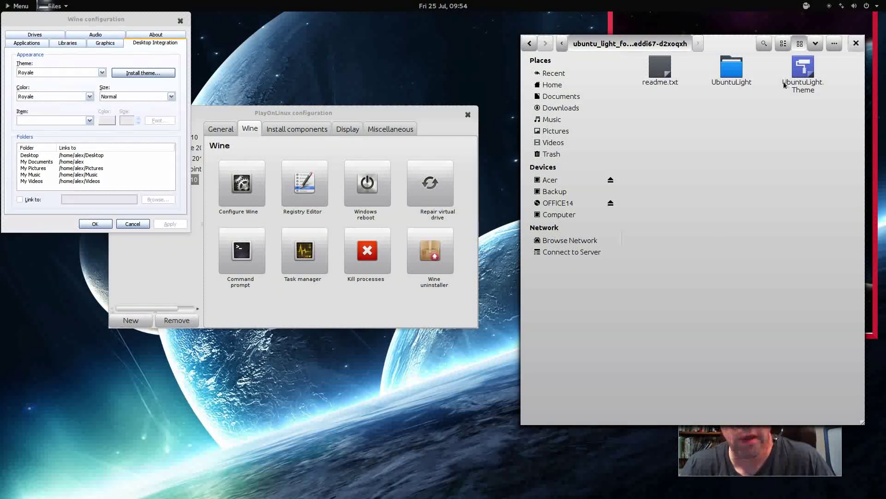
key(ctrl+w)
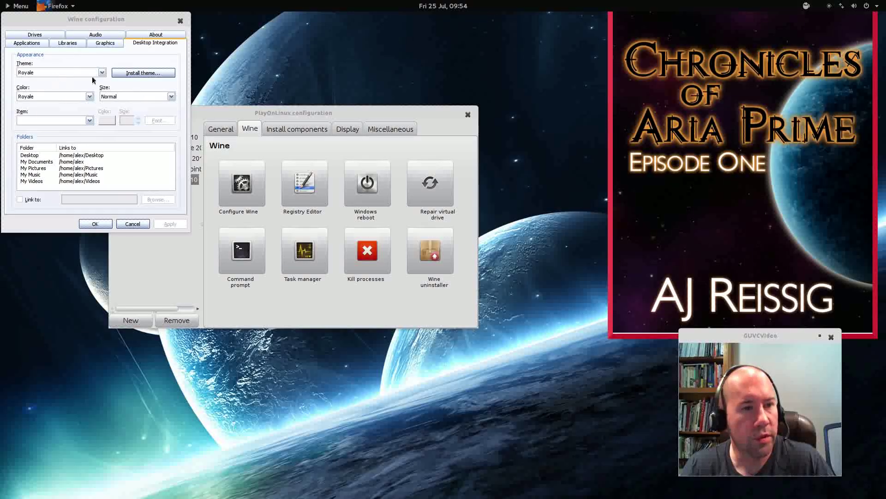
Start Install theme and browse from the filesystem root to the home Downloads folder
click(121, 74)
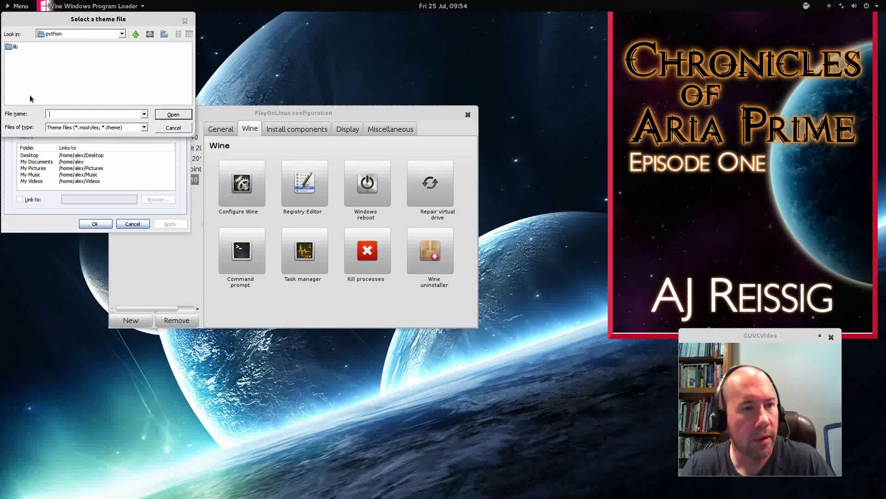
click(136, 36)
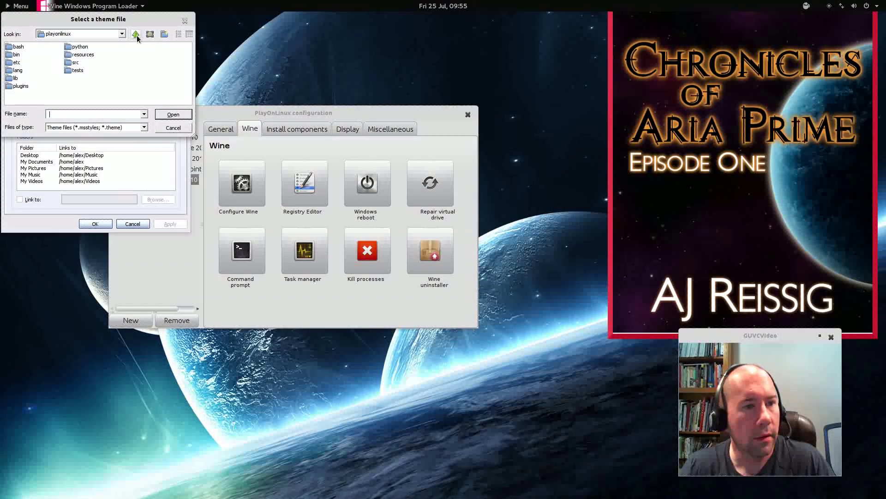
click(136, 36)
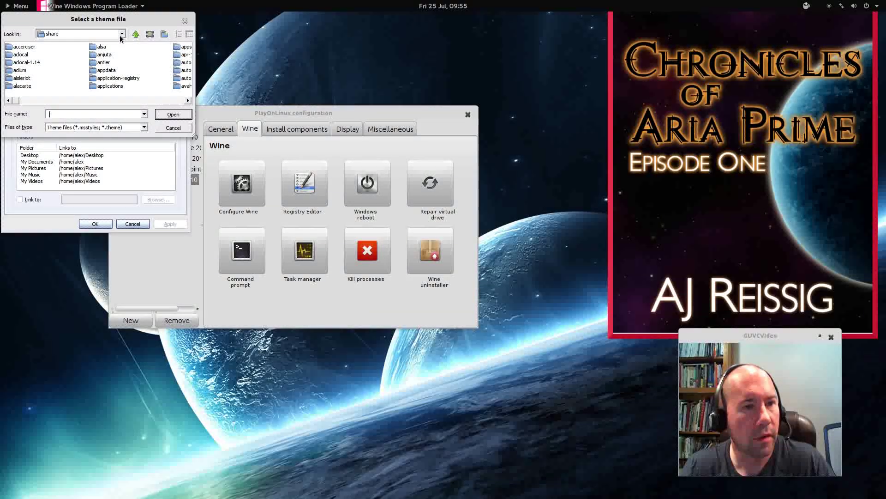
click(121, 36)
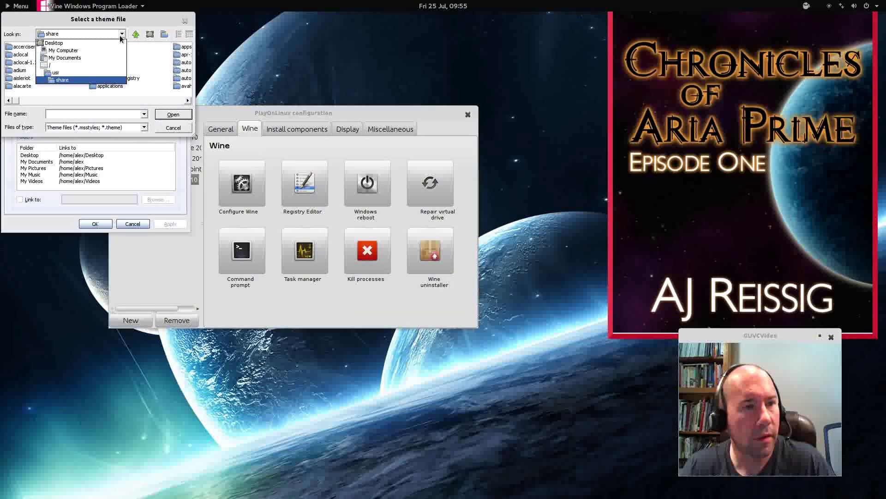
click(87, 42)
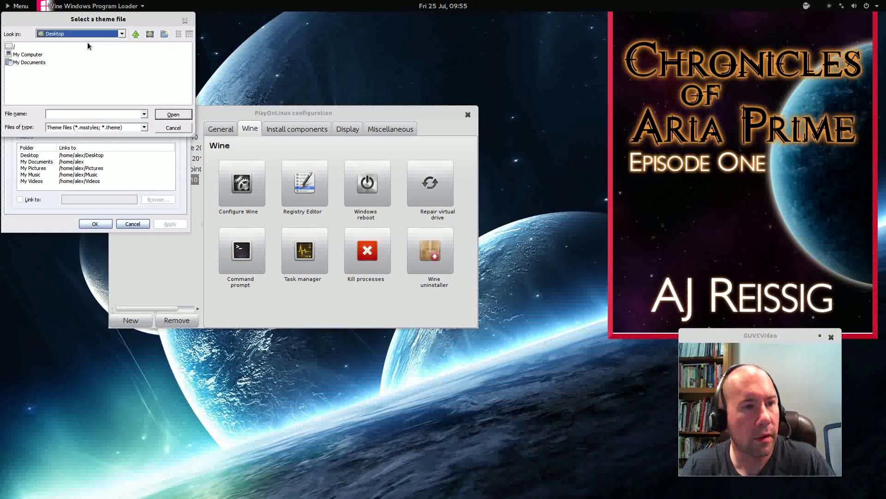
click(13, 48)
double_click(13, 48)
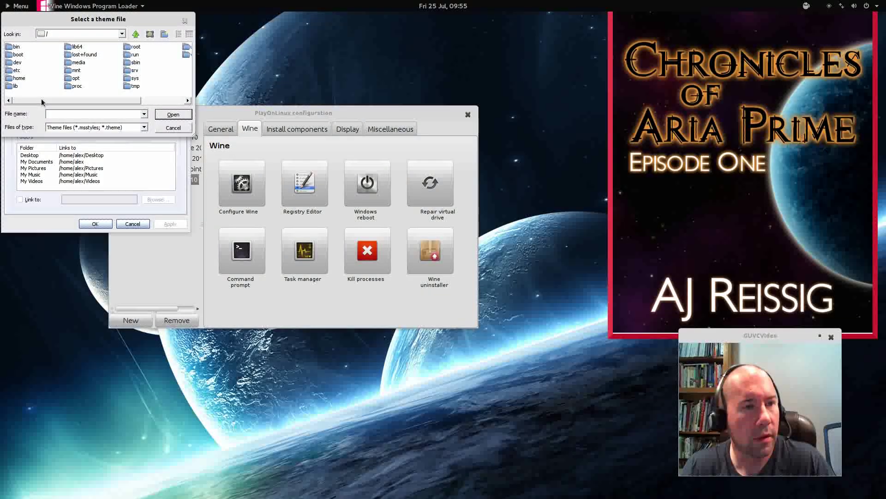
double_click(18, 78)
double_click(17, 47)
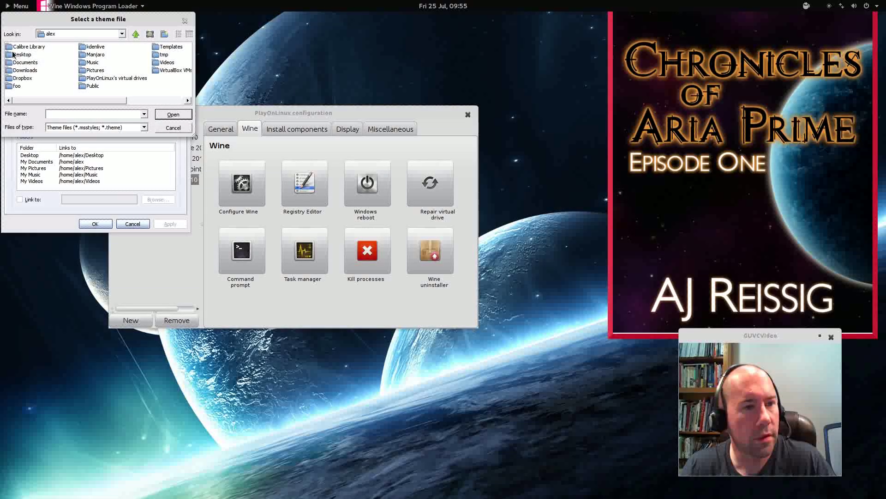
double_click(26, 71)
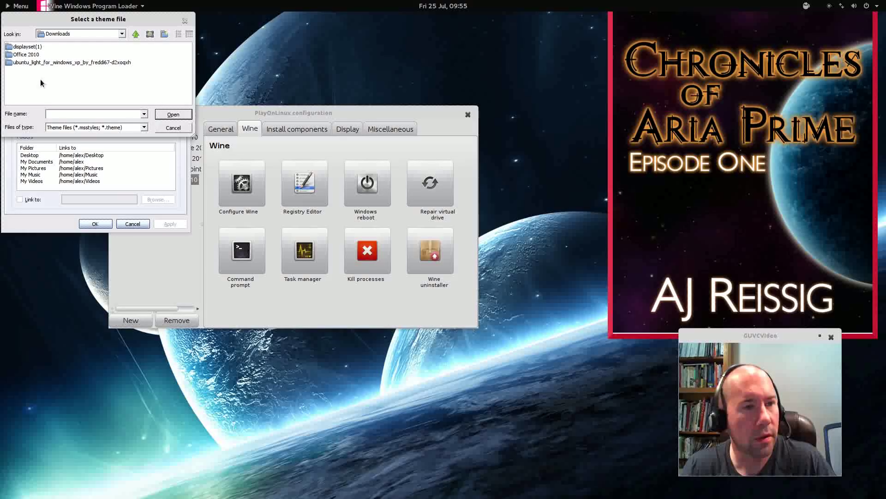
Install Light.msstyles from the extracted ubuntu_light UbuntuLight folder
double_click(62, 62)
click(37, 48)
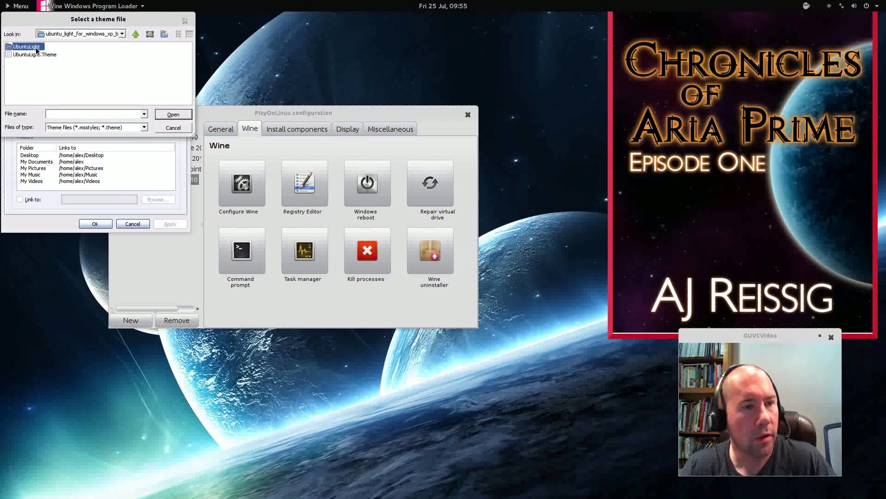
click(162, 114)
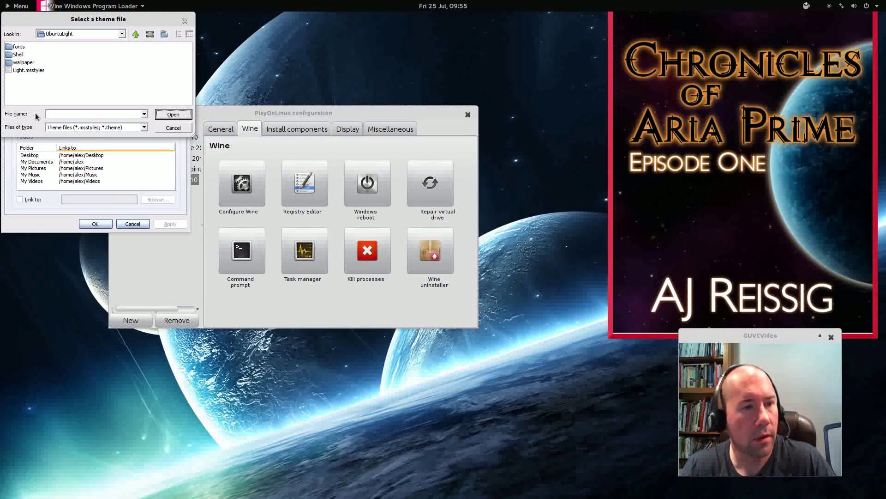
click(32, 70)
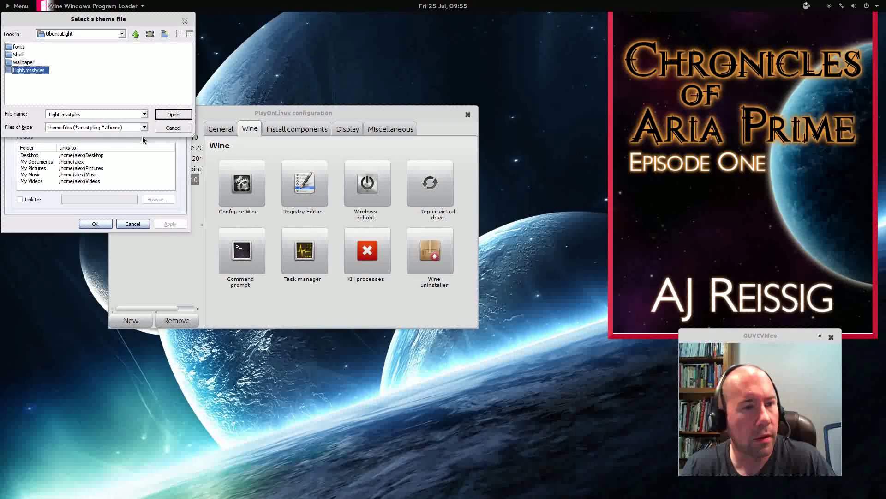
click(173, 115)
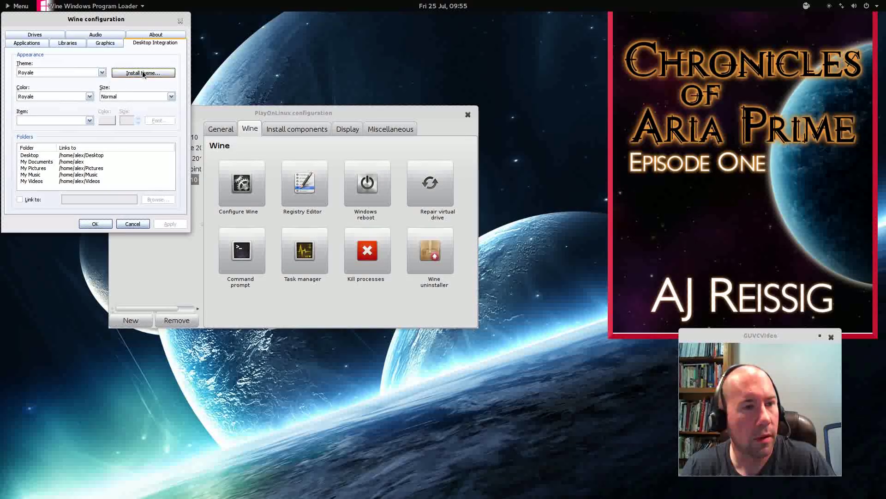
Choose Light as the Wine theme, keeping the Ambiance colour scheme, and apply it
click(101, 74)
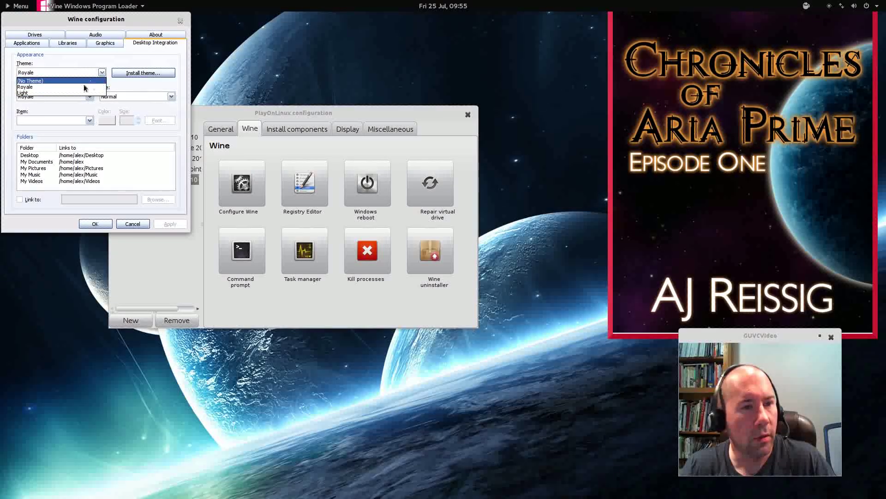
click(53, 93)
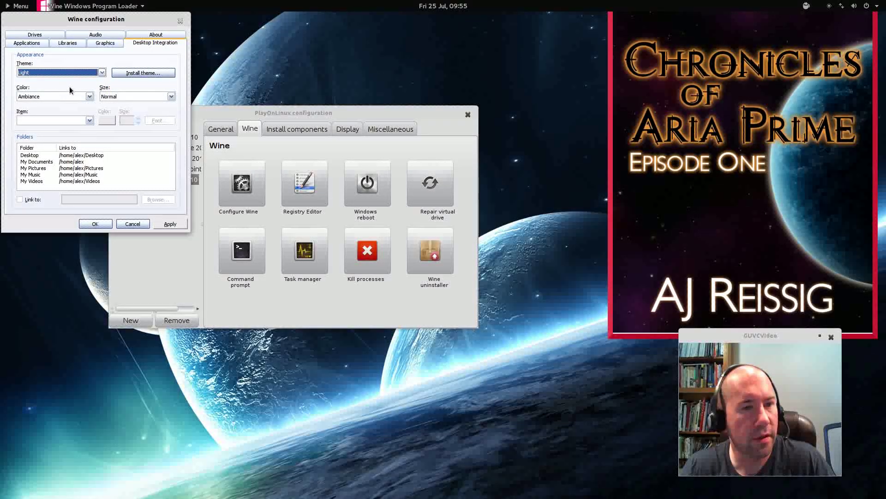
click(162, 223)
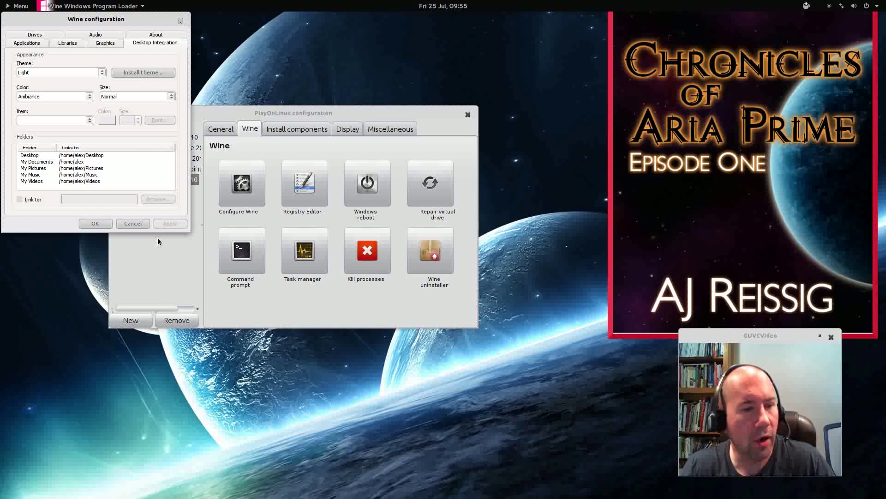
Confirm Wine configuration with OK and close the PlayOnLinux configuration window
click(95, 224)
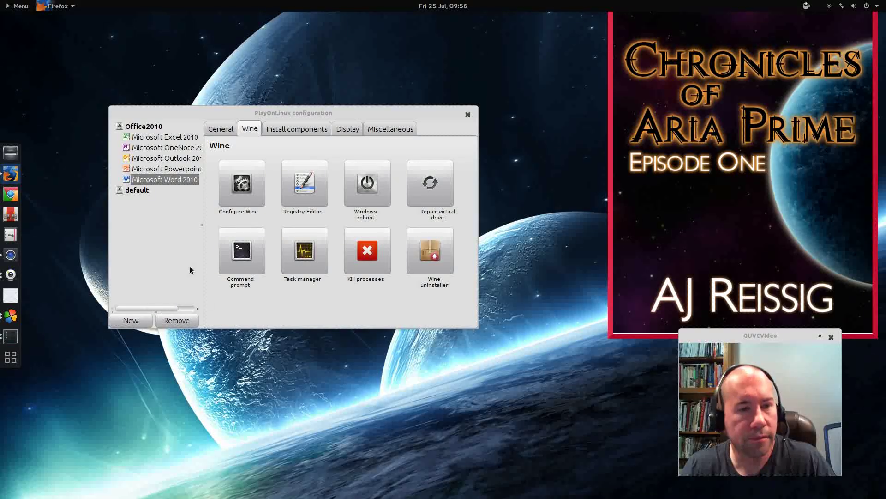
click(163, 179)
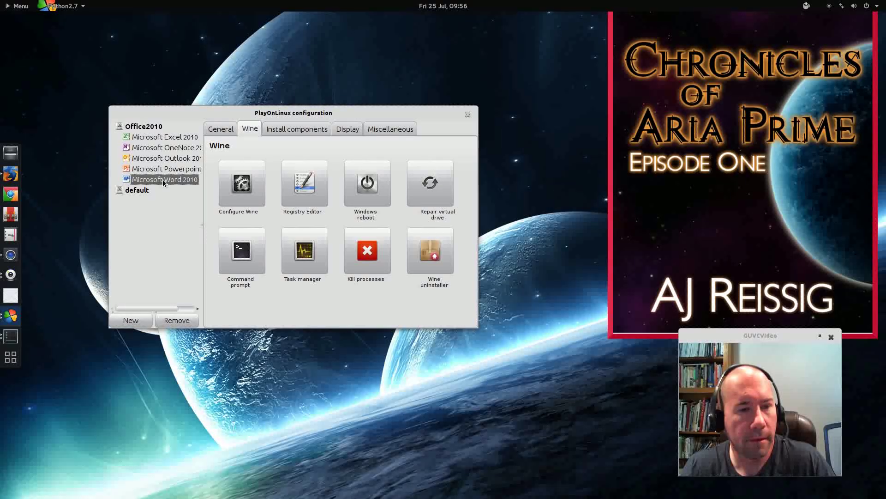
click(467, 114)
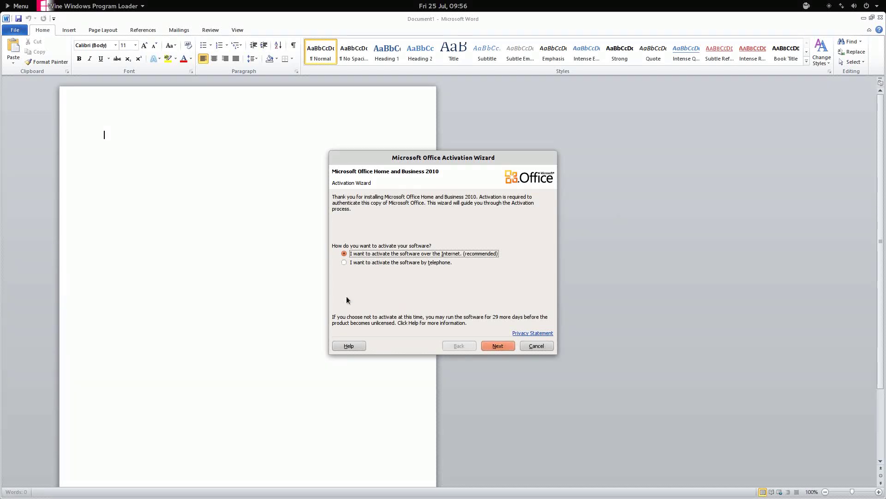
Cancel the Microsoft Office Activation Wizard in Word 2010
click(535, 346)
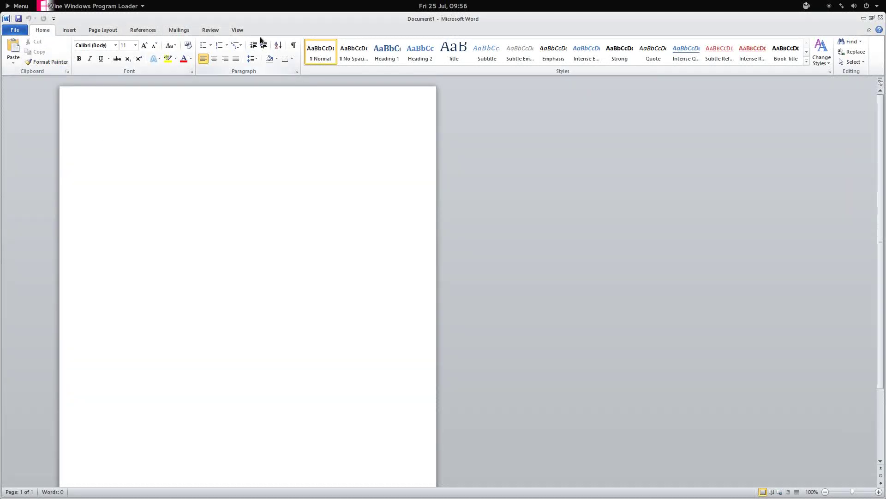
Close Word, return Firefox to the msstyles ubuntu search results, then minimize Firefox
click(881, 19)
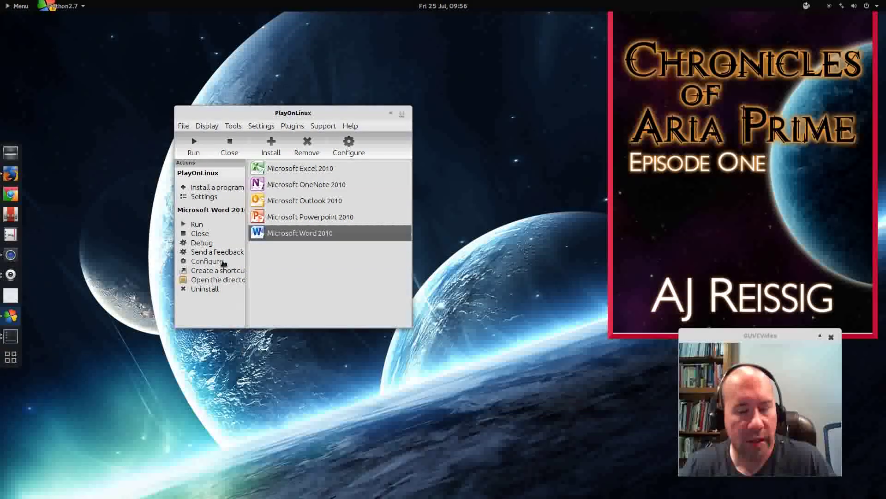
key(alt+Tab)
drag(514, 31, 499, 30)
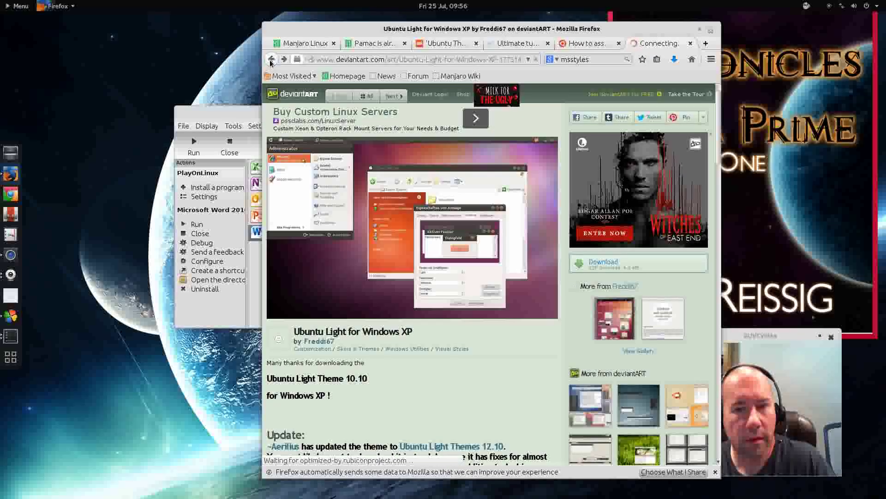
double_click(669, 30)
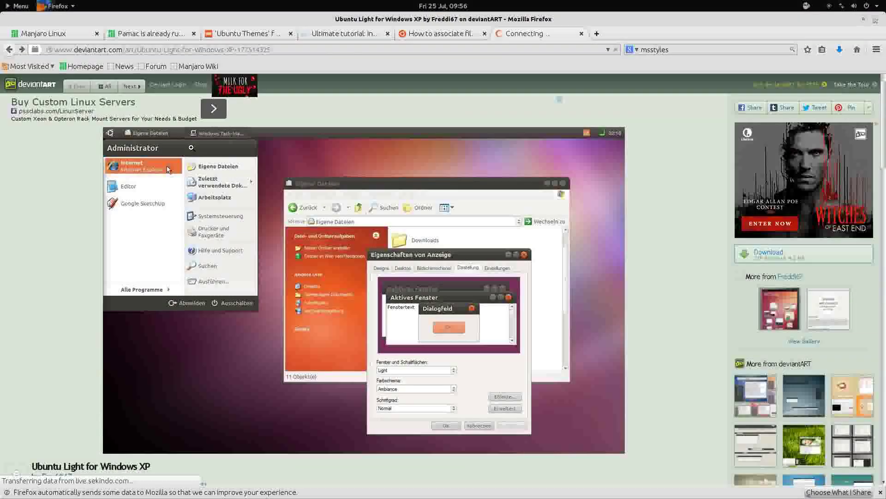
click(9, 49)
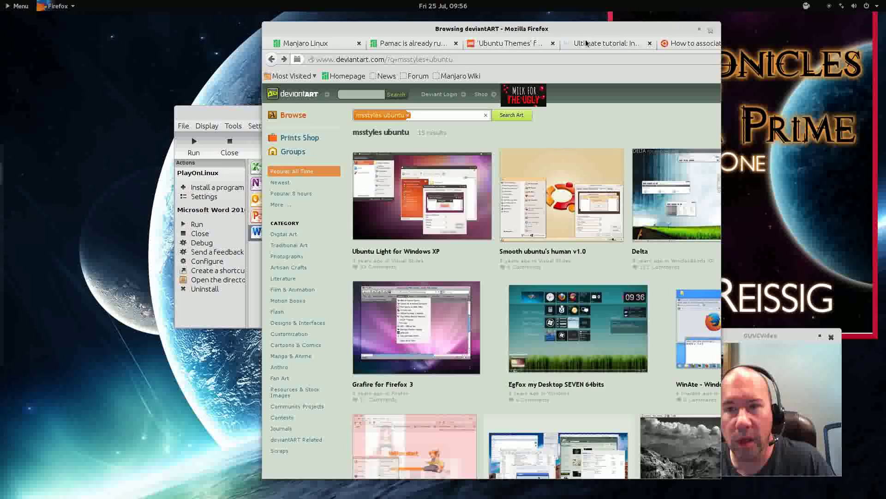
double_click(382, 19)
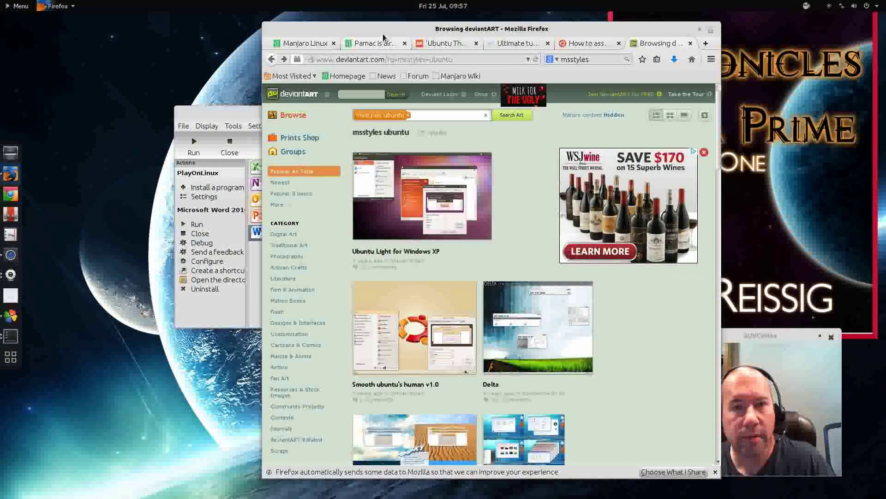
key(alt+F9)
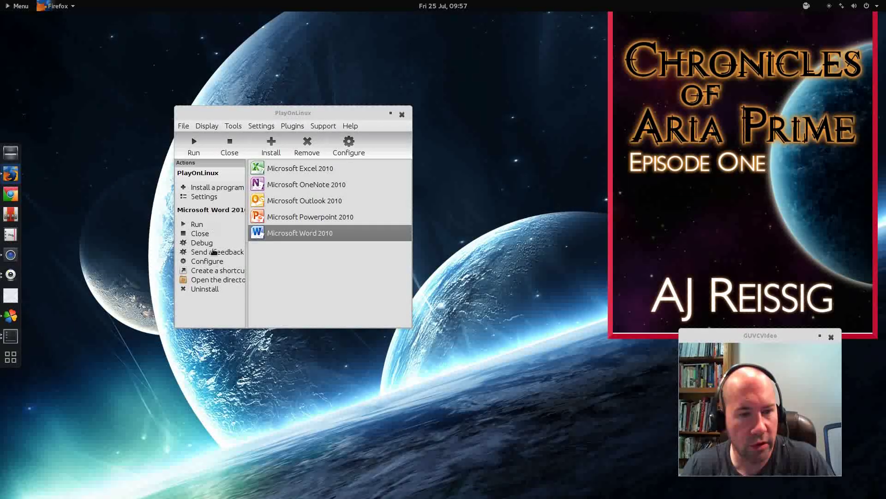
Set the Office2010 drive's Wine Desktop Integration theme to Royale, apply it, and confirm with OK
click(206, 262)
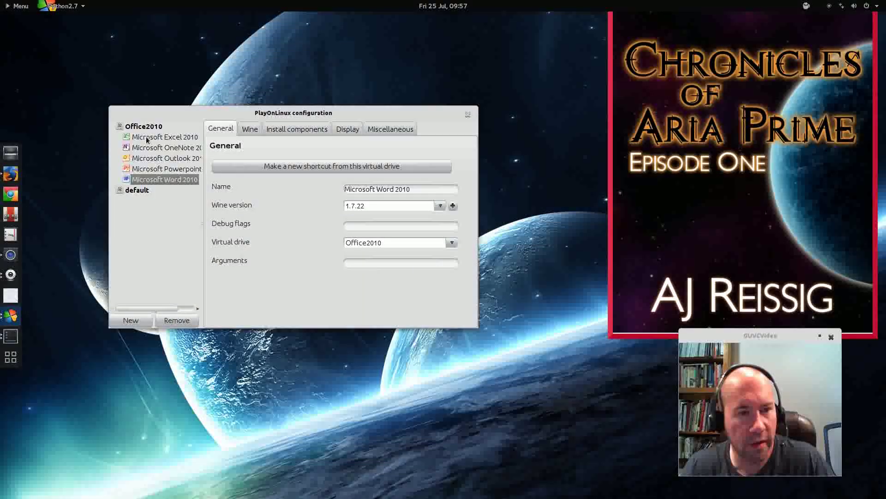
click(144, 127)
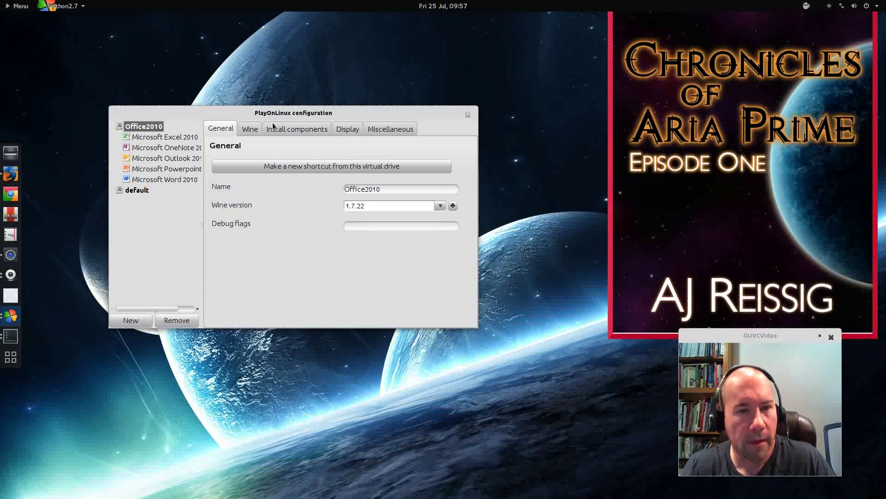
click(246, 129)
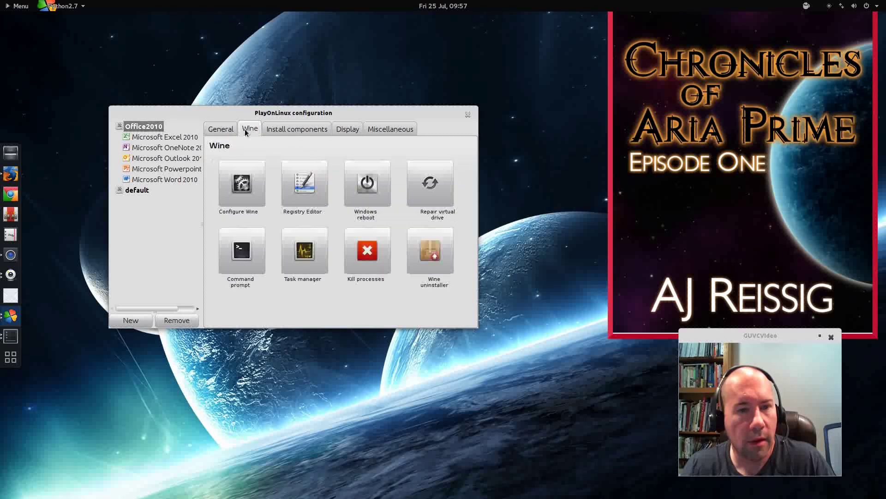
click(253, 183)
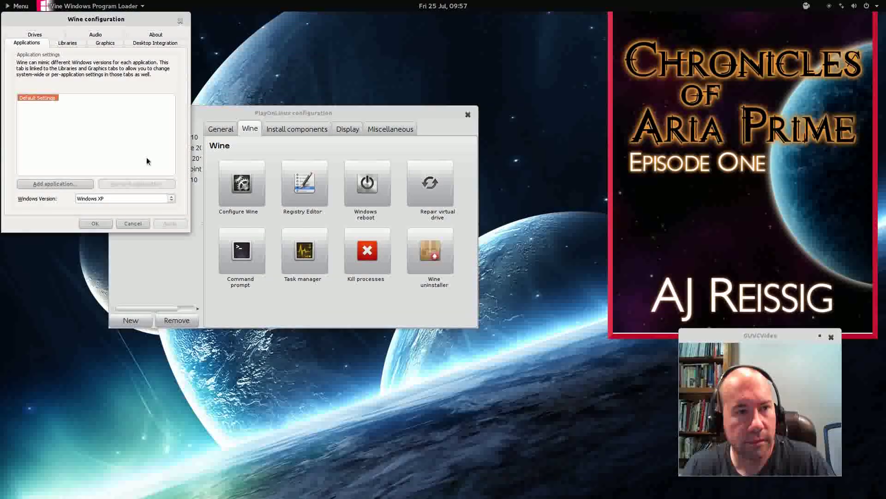
click(135, 45)
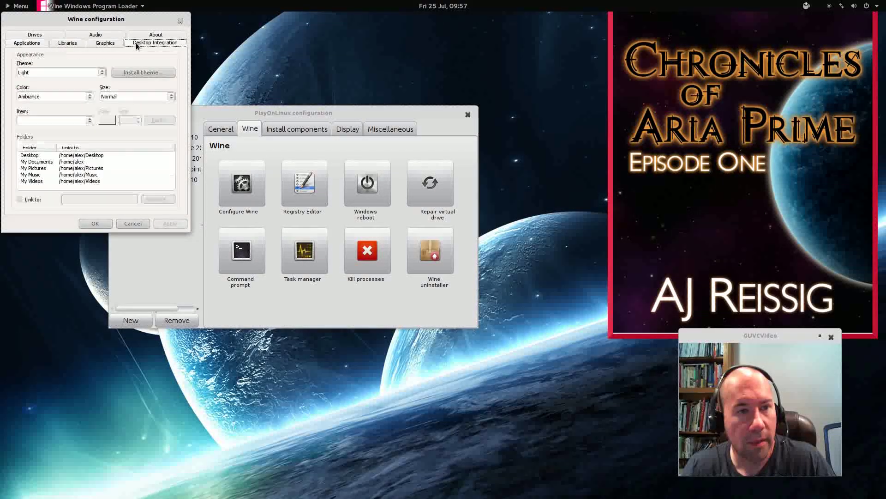
click(101, 73)
click(51, 86)
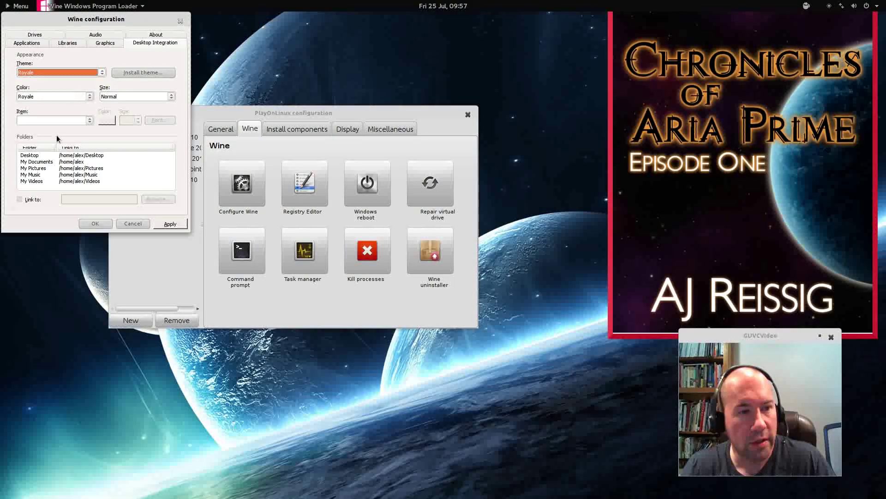
click(157, 225)
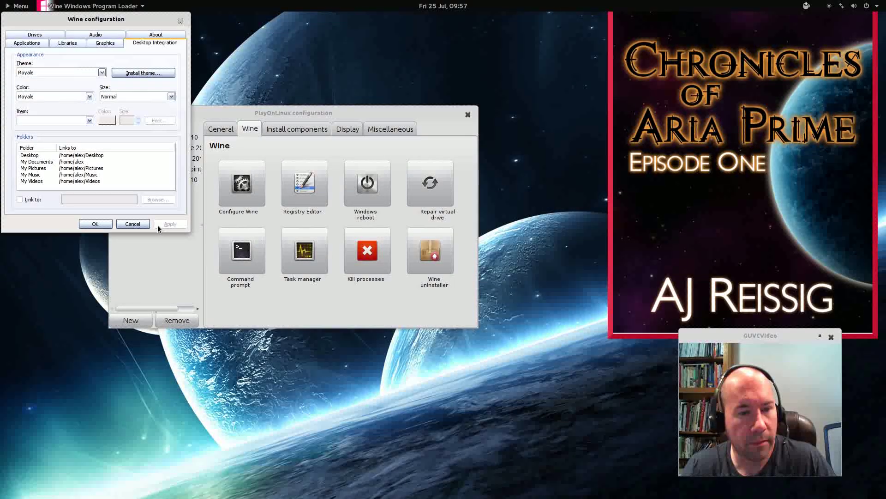
click(92, 224)
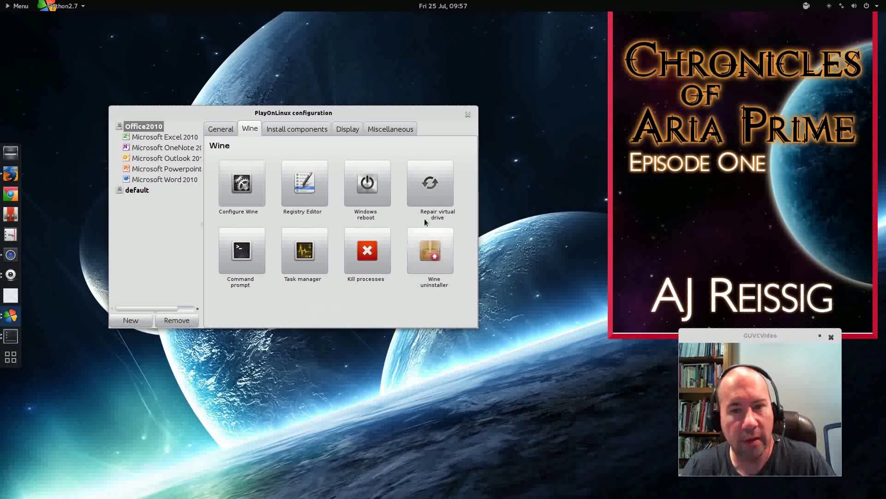
click(467, 115)
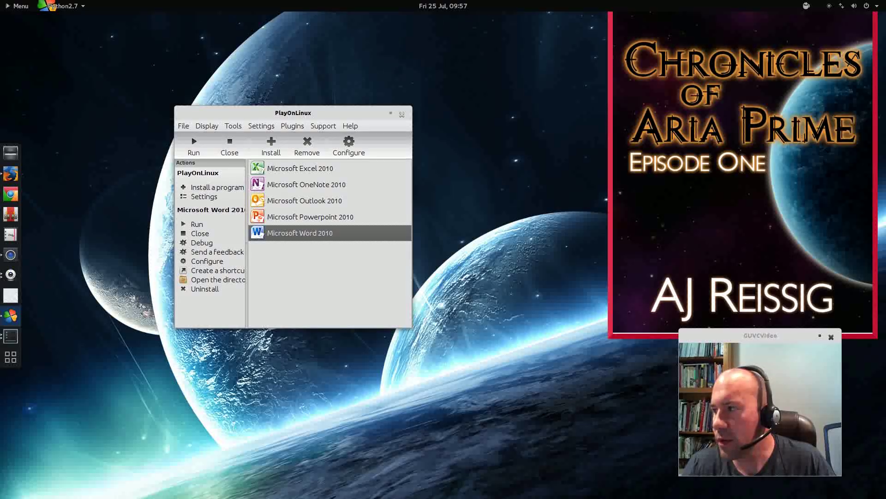
key(alt+Tab)
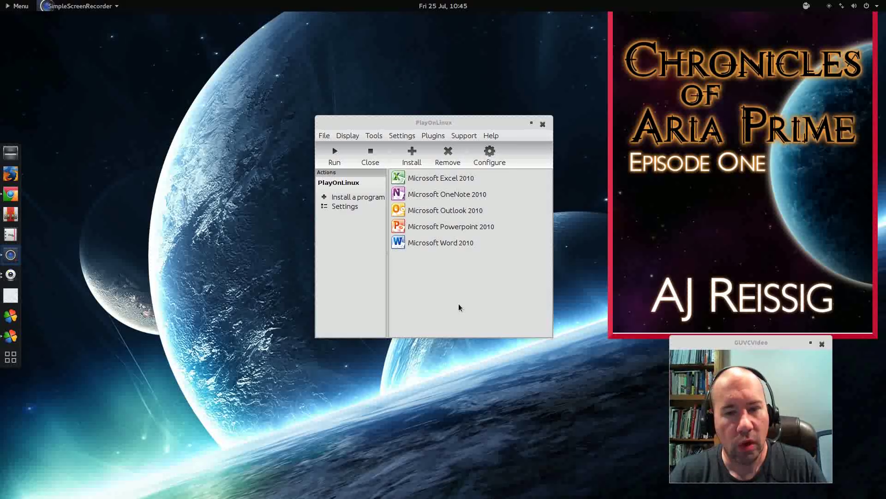
click(437, 245)
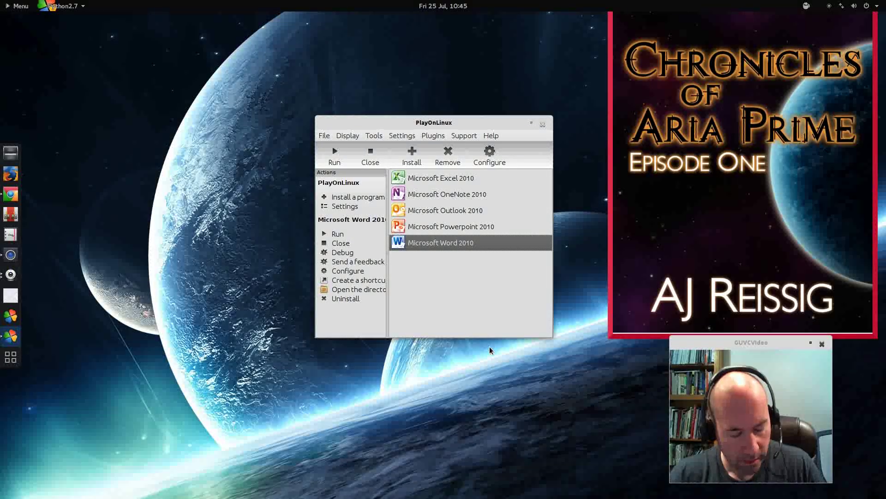
key(super)
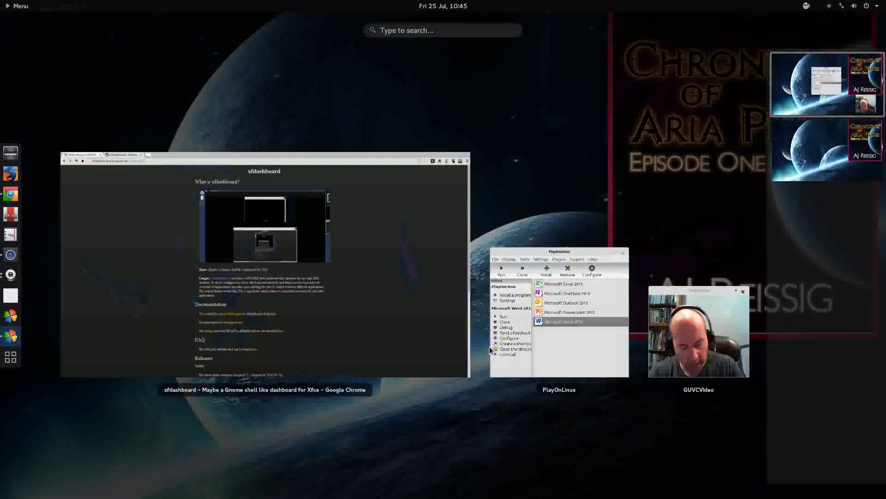
text(tweak)
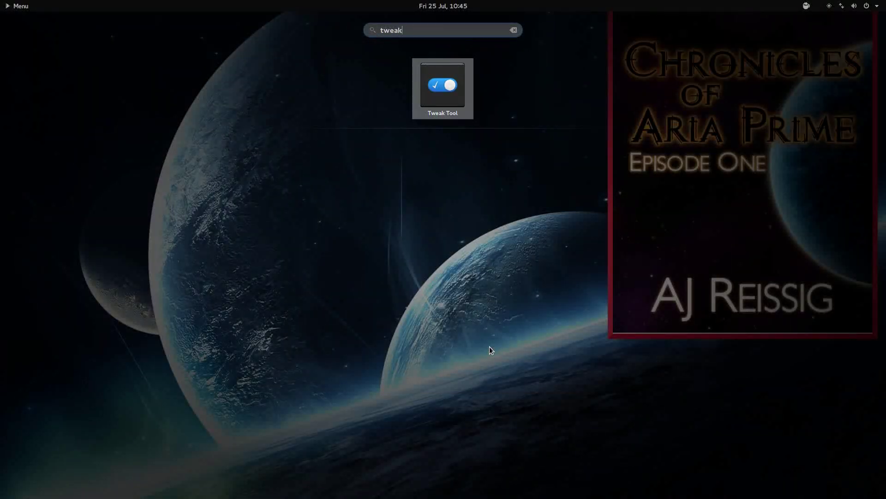
click(443, 106)
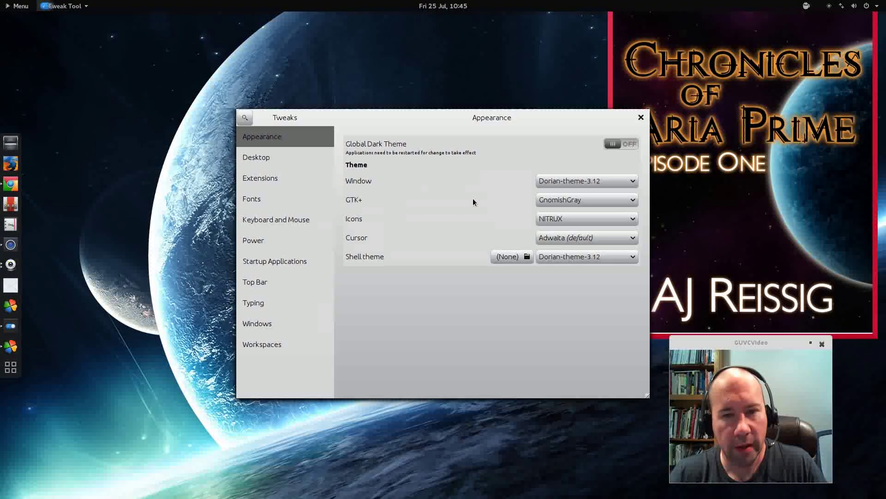
drag(408, 120, 517, 187)
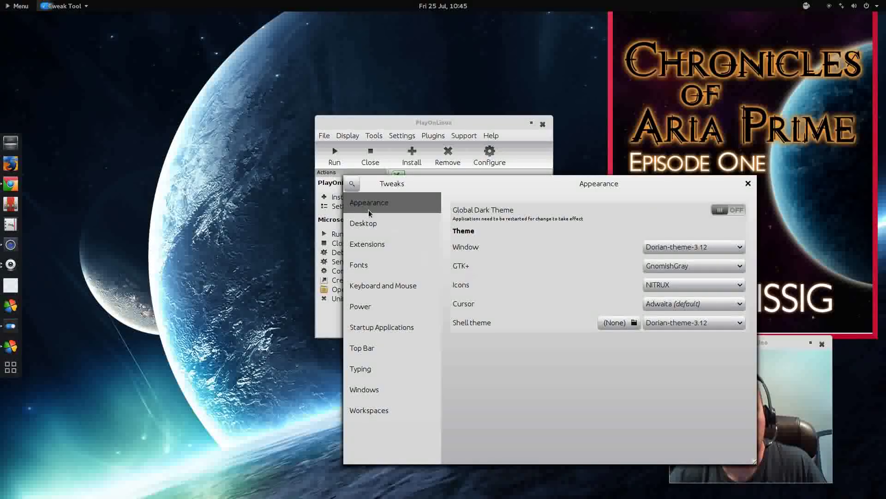
click(367, 223)
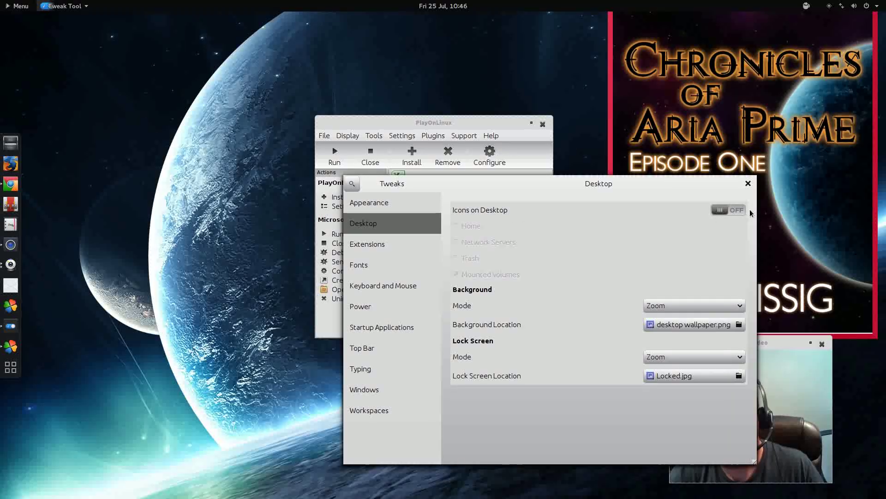
click(738, 211)
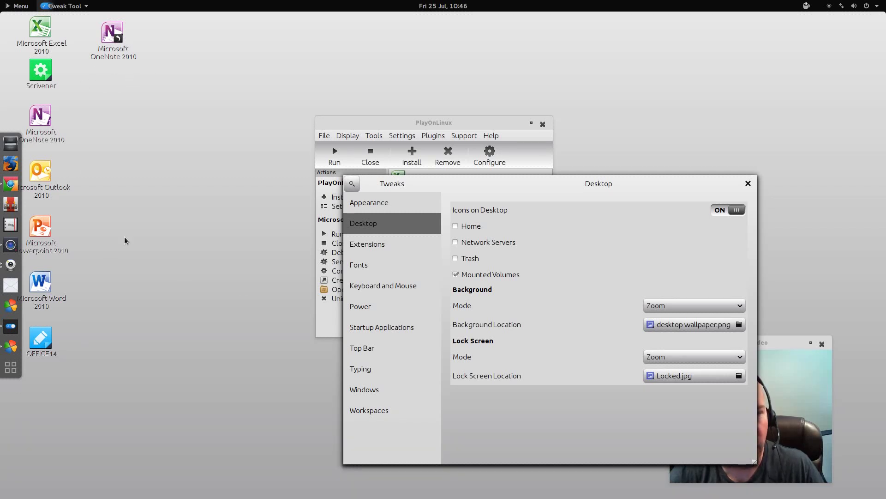
click(719, 210)
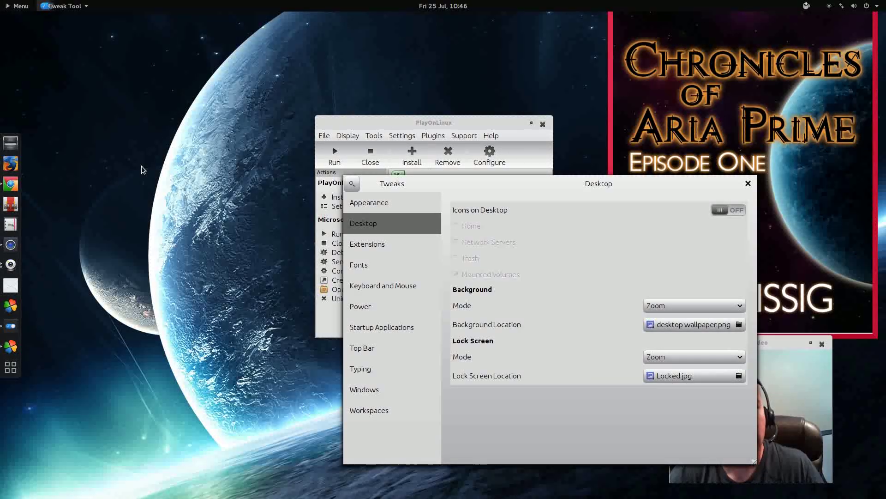
click(747, 184)
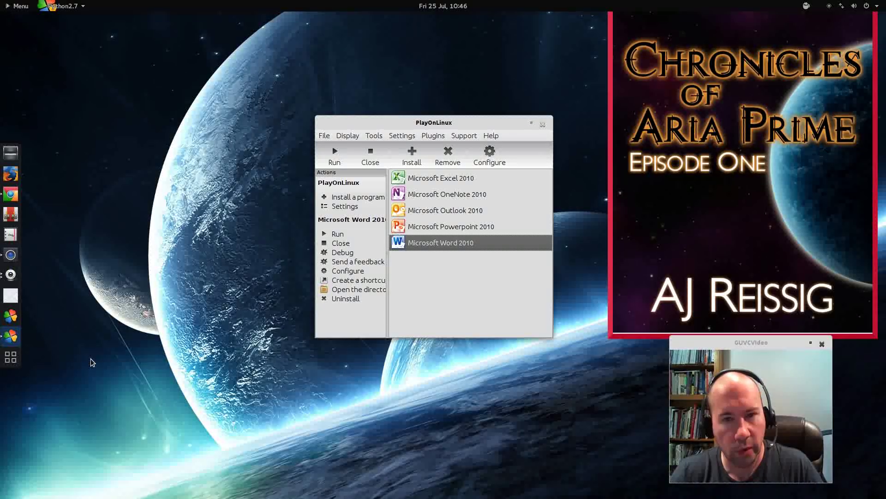
Search the GNOME overview for 'chess', then 'word', and finally 'excel'
key(super)
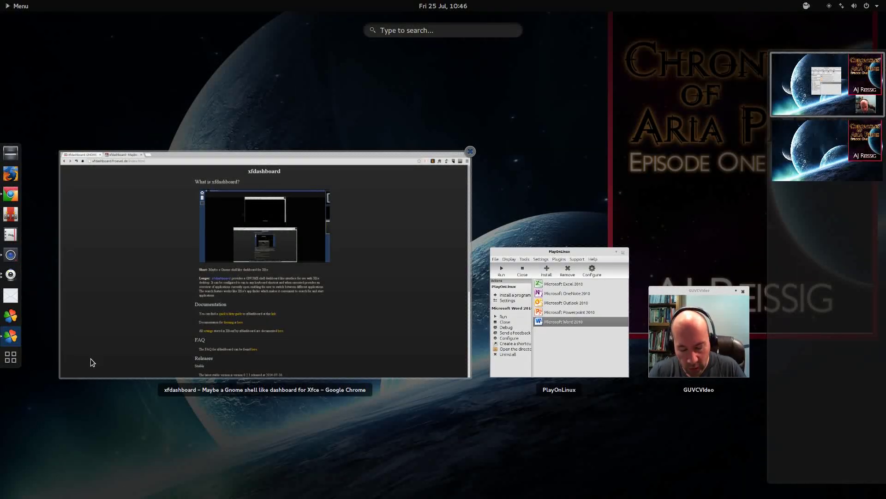
text(c)
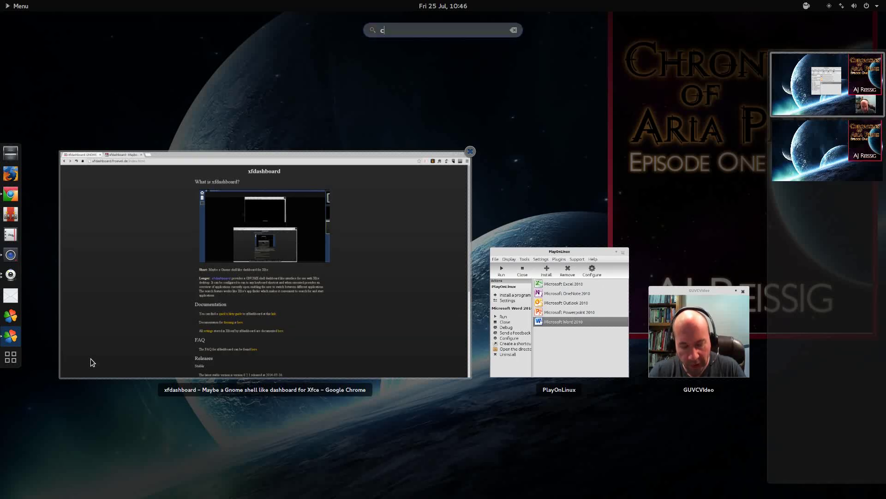
text(hes)
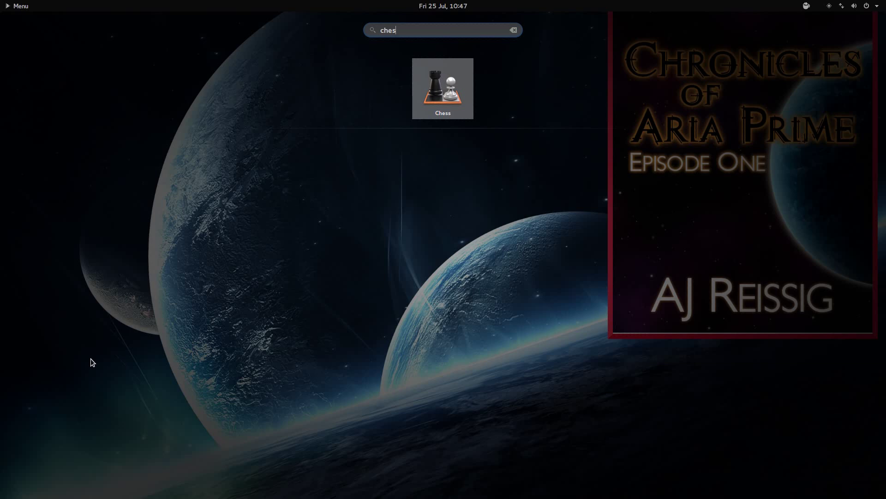
text(ss)
key(BackSpace)
key(BackSpace)
key(BackSpace)
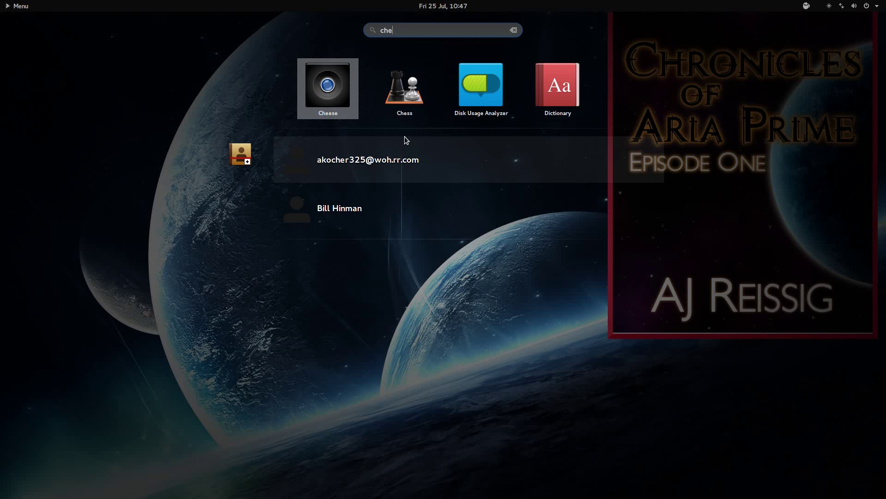
key(BackSpace)
key(BackSpace)
key(BackSpace)
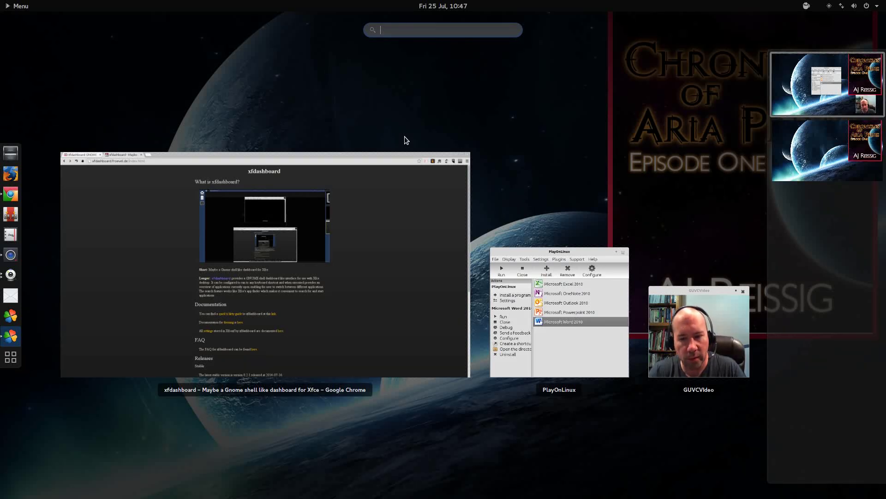
text(excel)
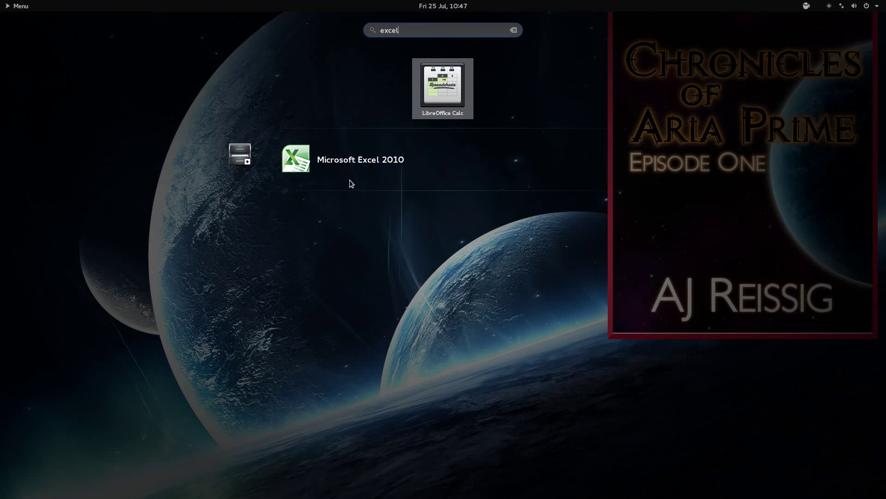
Launch the Microsoft Excel 2010 search result, which opens its .desktop file in Notepad
click(303, 167)
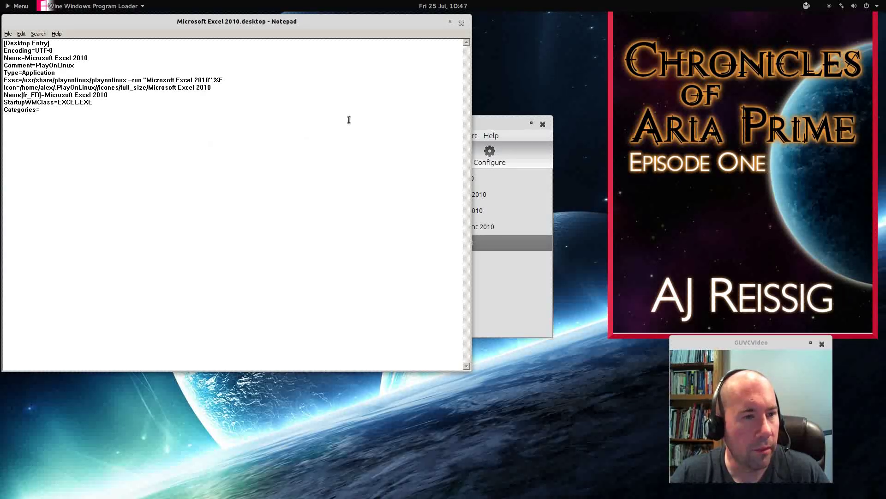
click(461, 23)
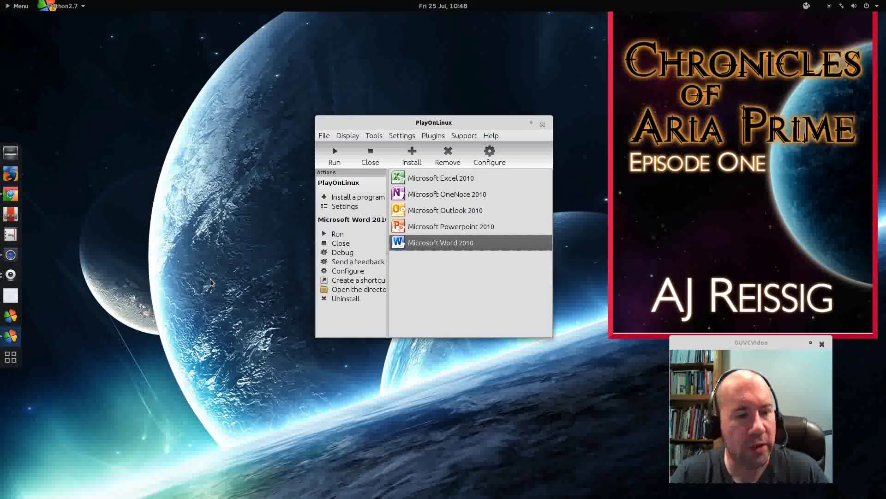